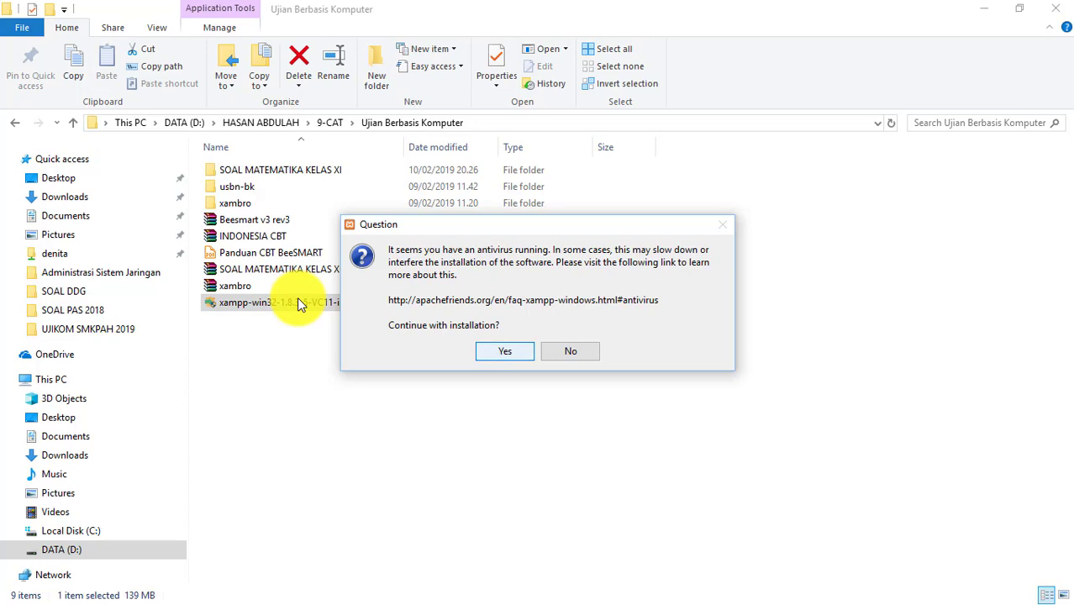
- Accept the antivirus and UAC warnings, keep default components and C:\xampp, and decline Bitnami info
key(Return)
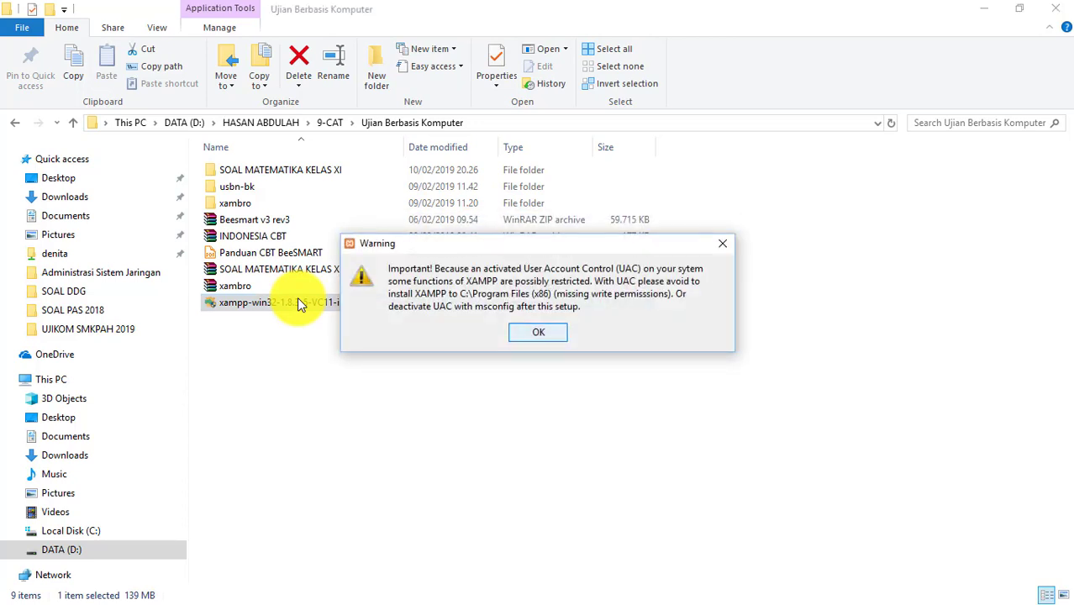
key(Return)
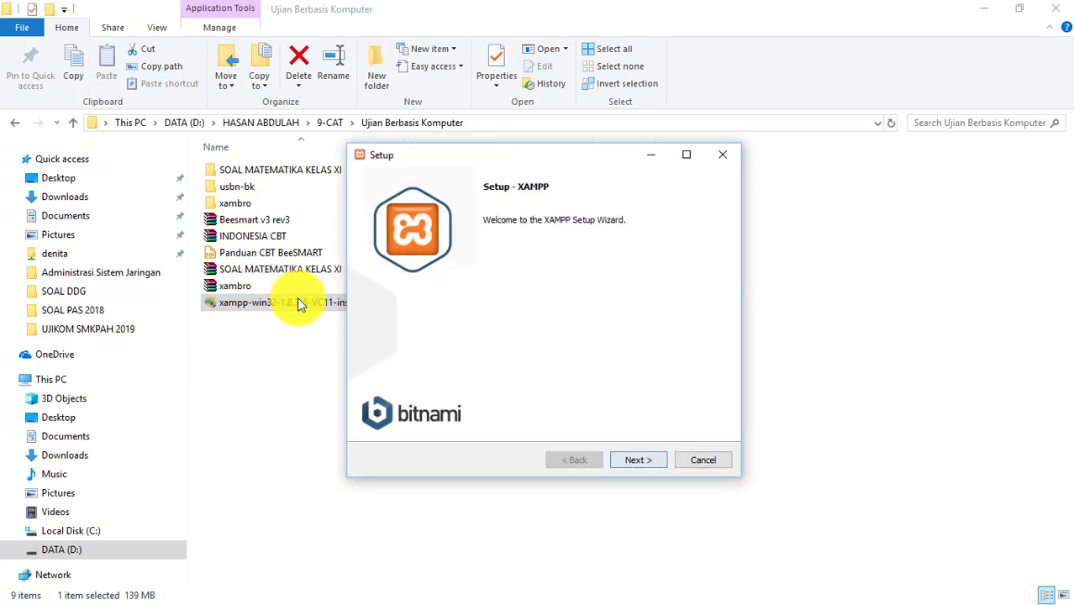
key(Return)
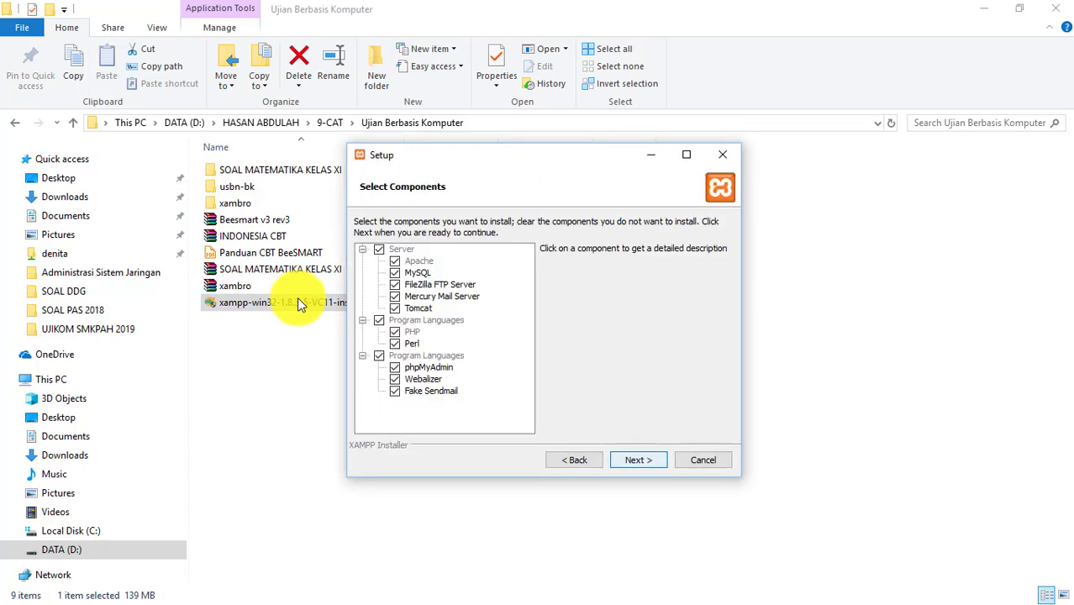
key(Return)
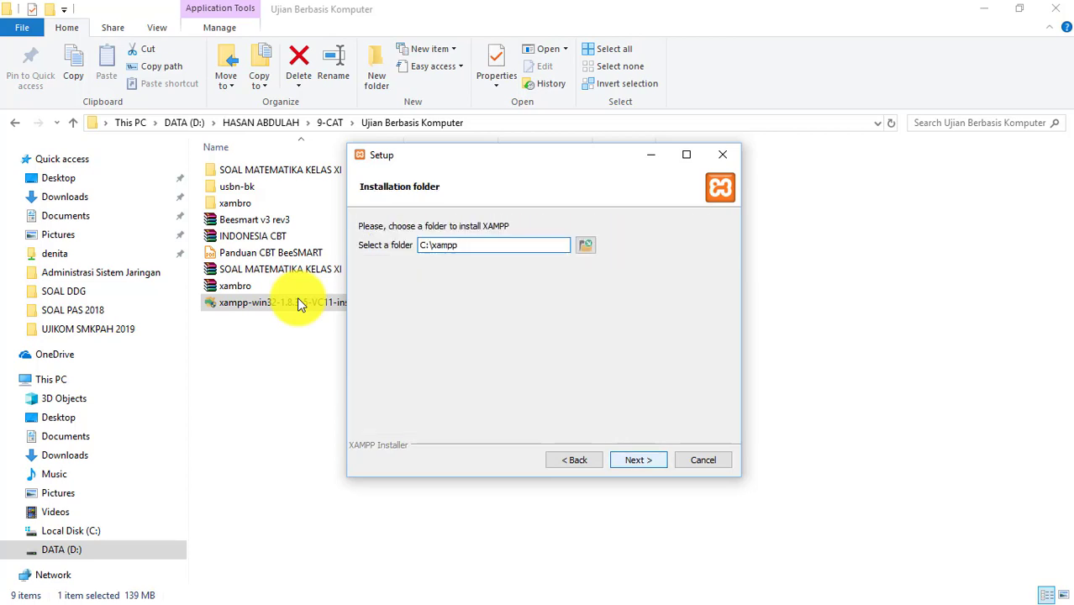
key(Return)
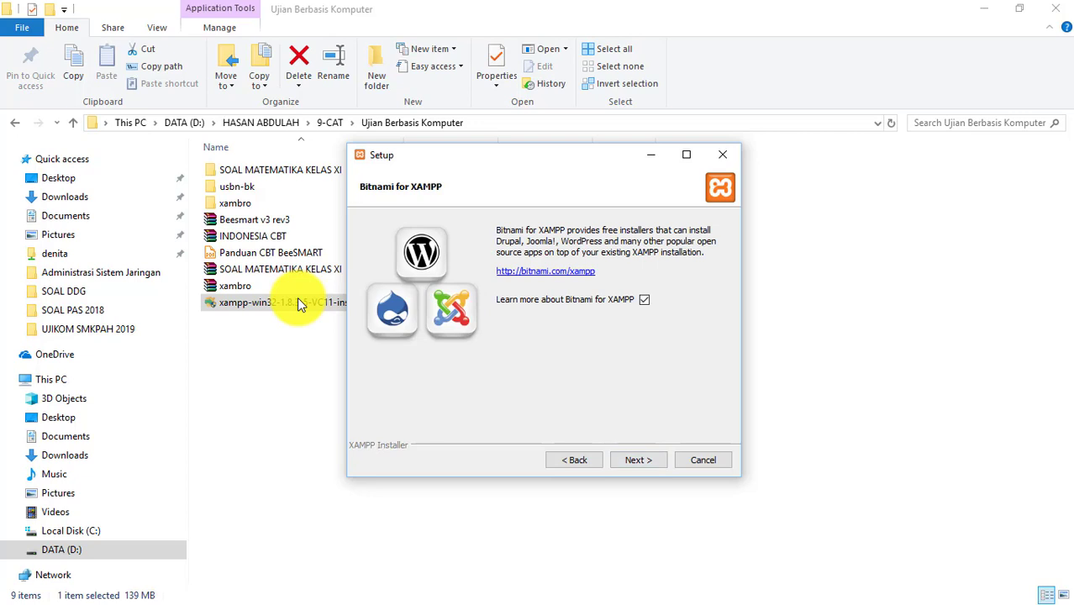
key(space)
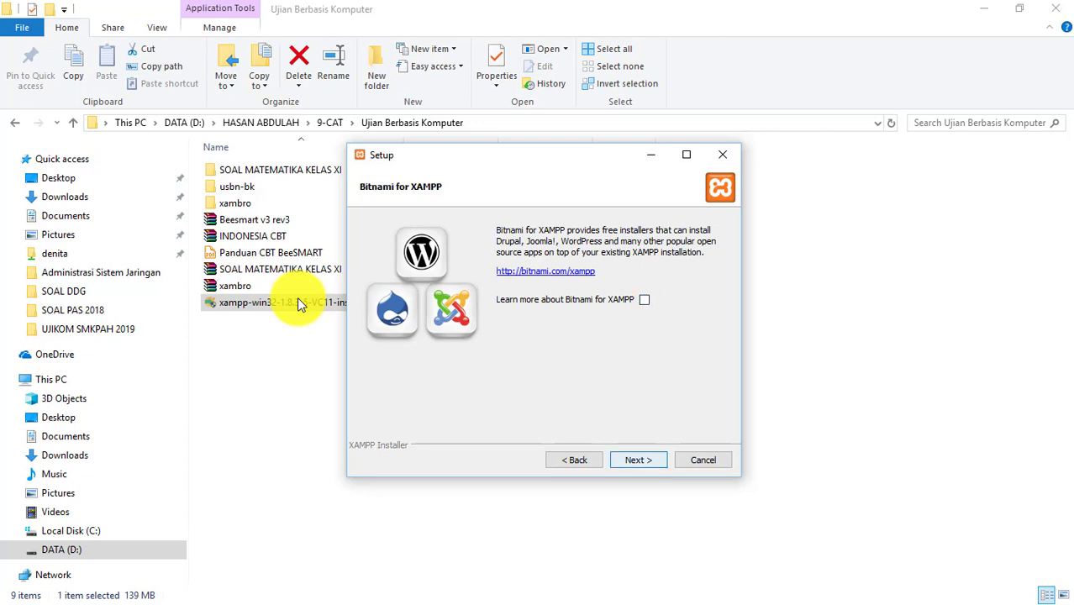
key(Return)
key(Return)
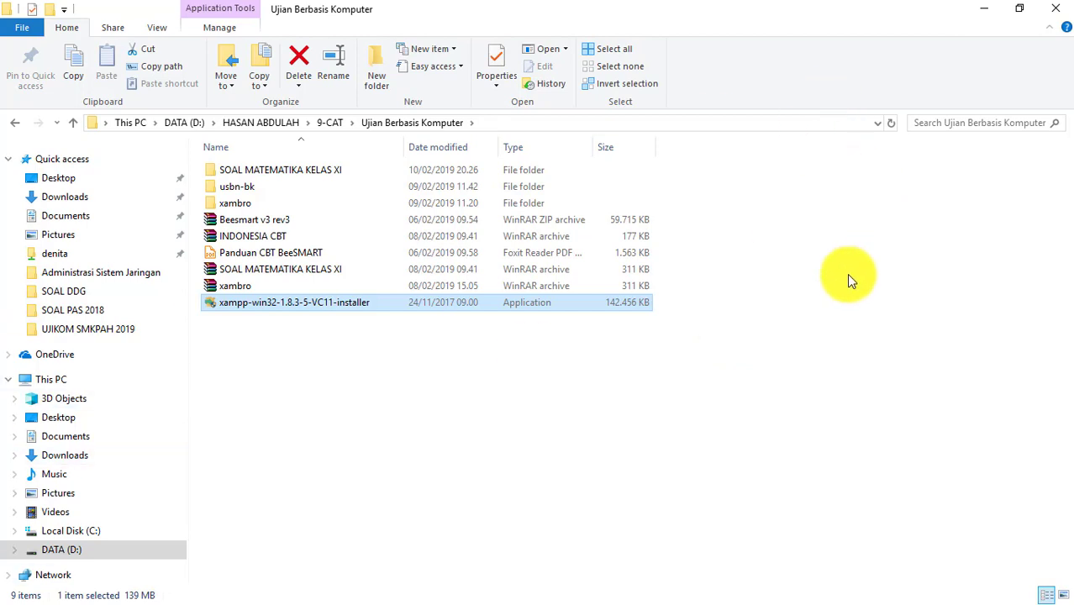
- Extract the Beesmart v3 rev3 archive with WinRAR into a 'Beesmart v3 rev3' folder
click(653, 556)
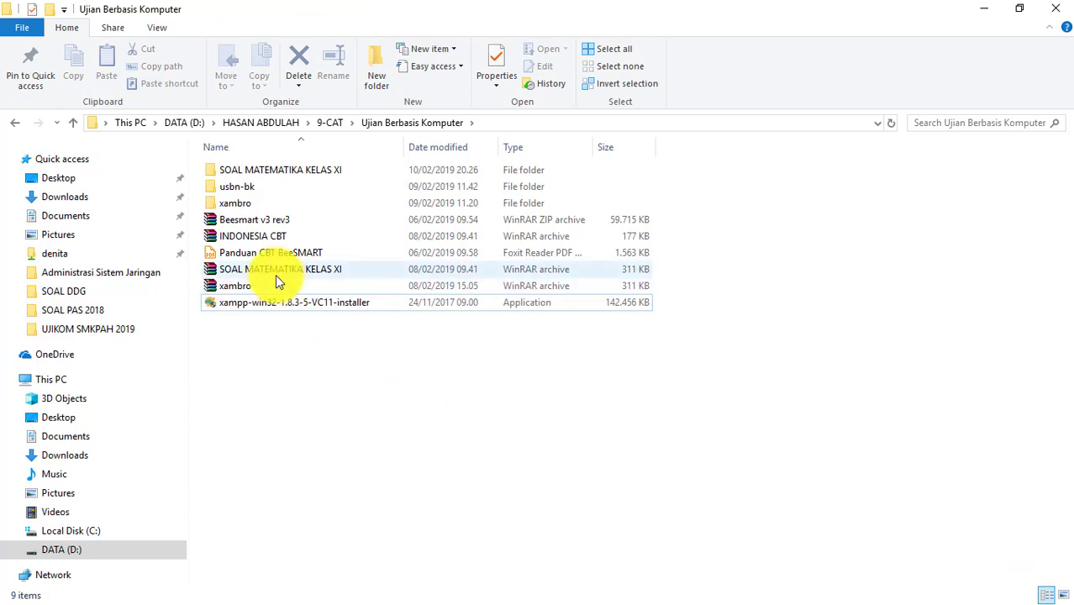
right_click(261, 226)
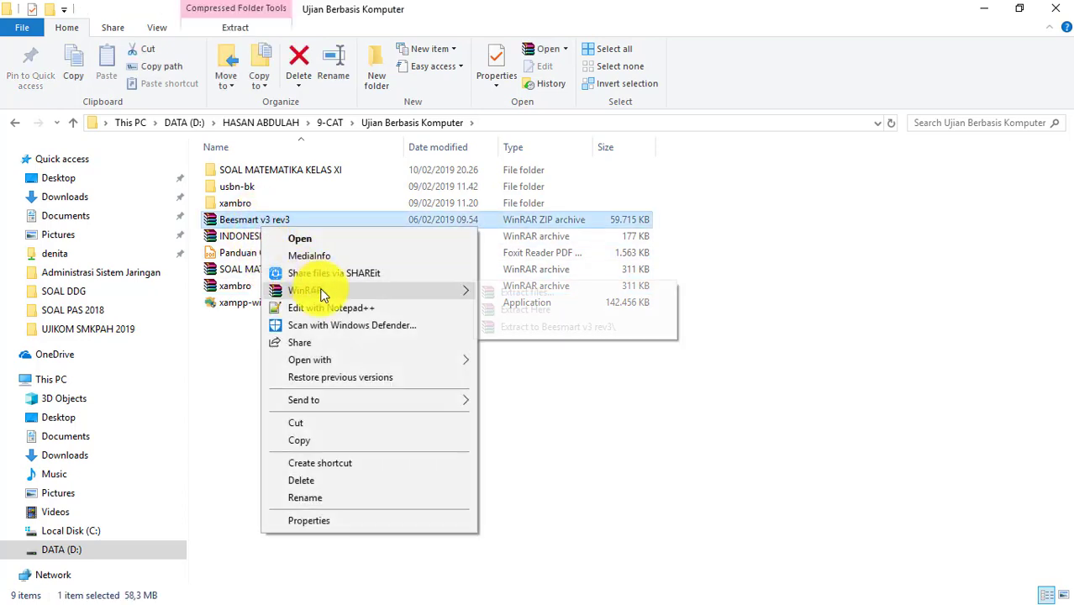
click(320, 292)
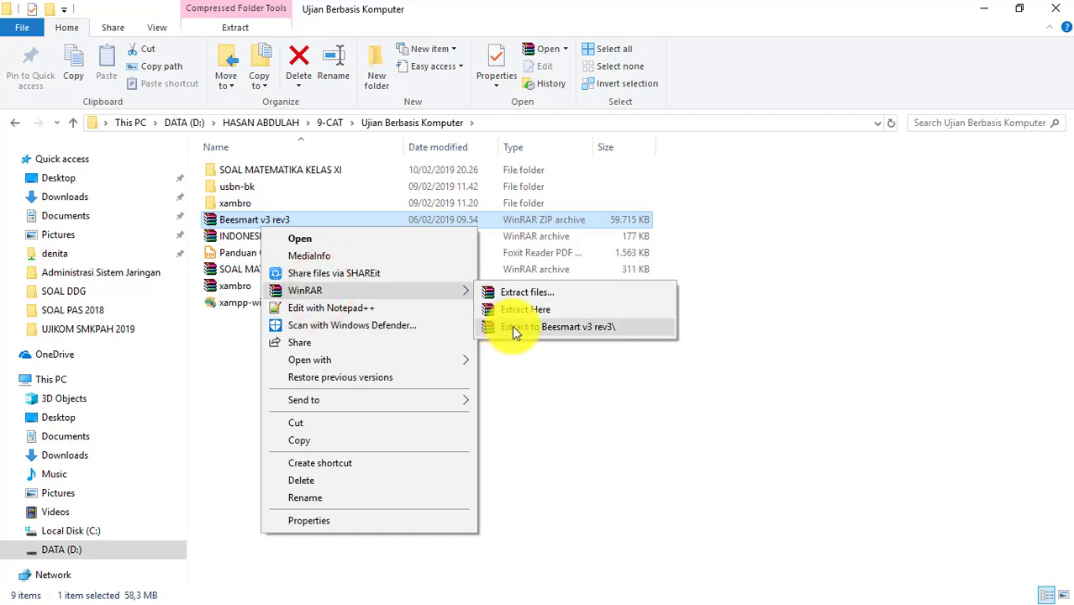
click(515, 329)
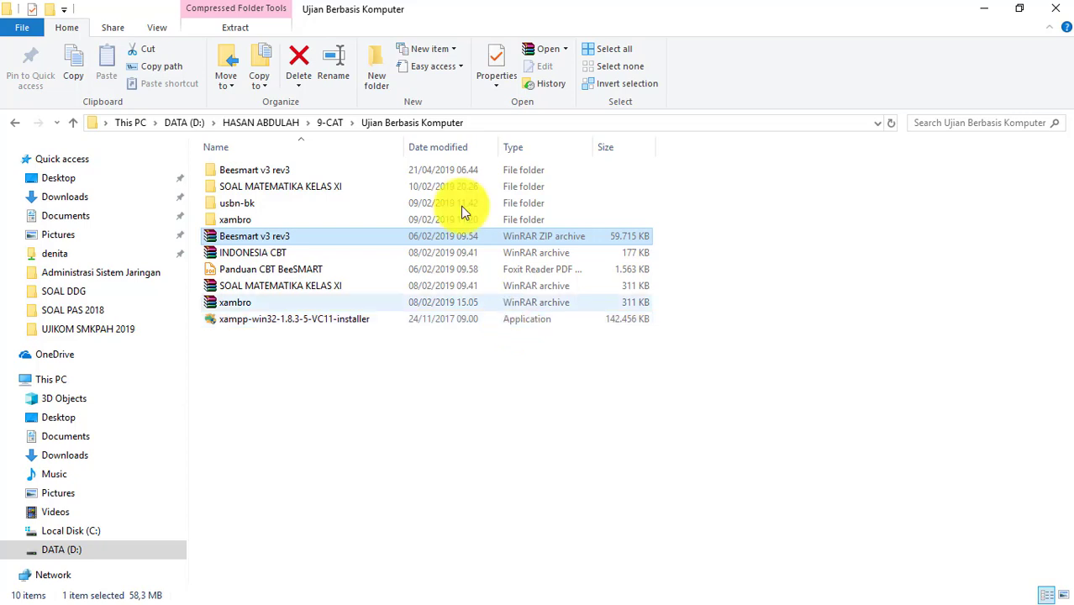
- Copy all 35 items from the extracted Beesmart v3 rev3 Fix Media Player folder
double_click(321, 173)
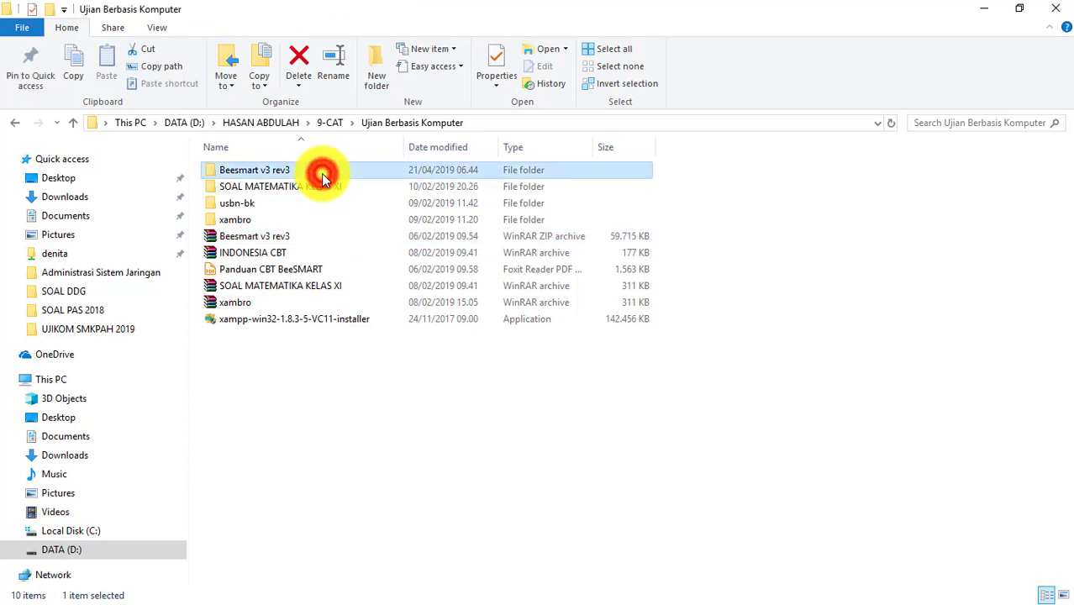
click(321, 173)
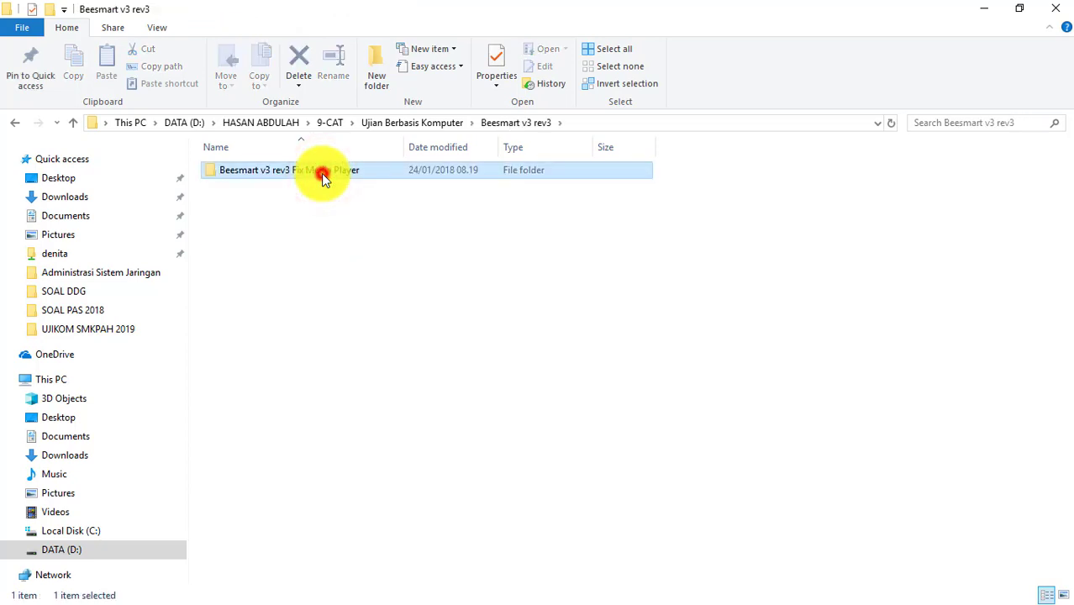
double_click(321, 173)
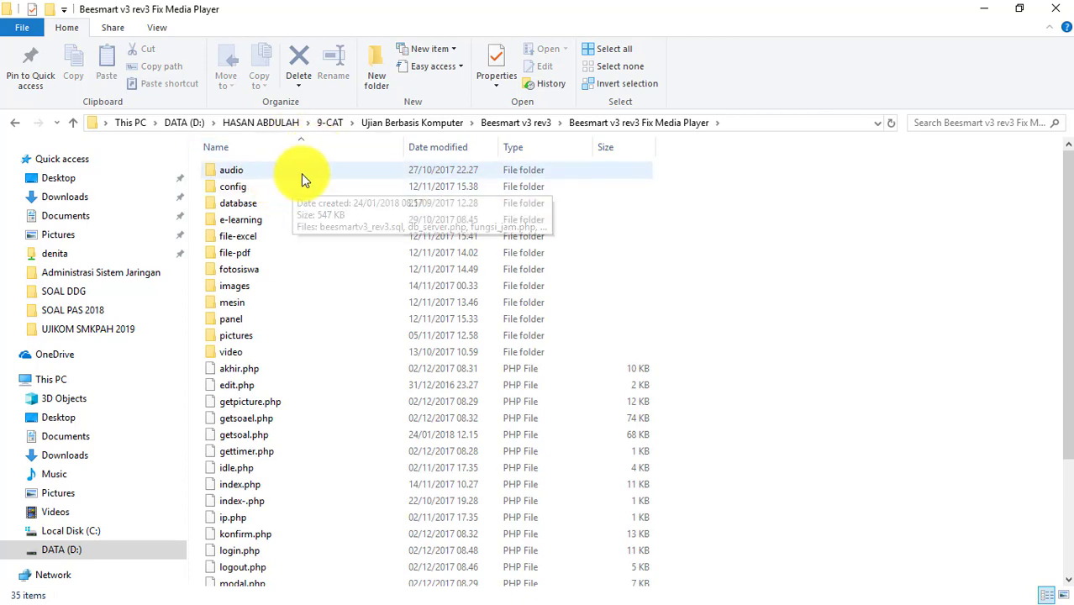
click(294, 177)
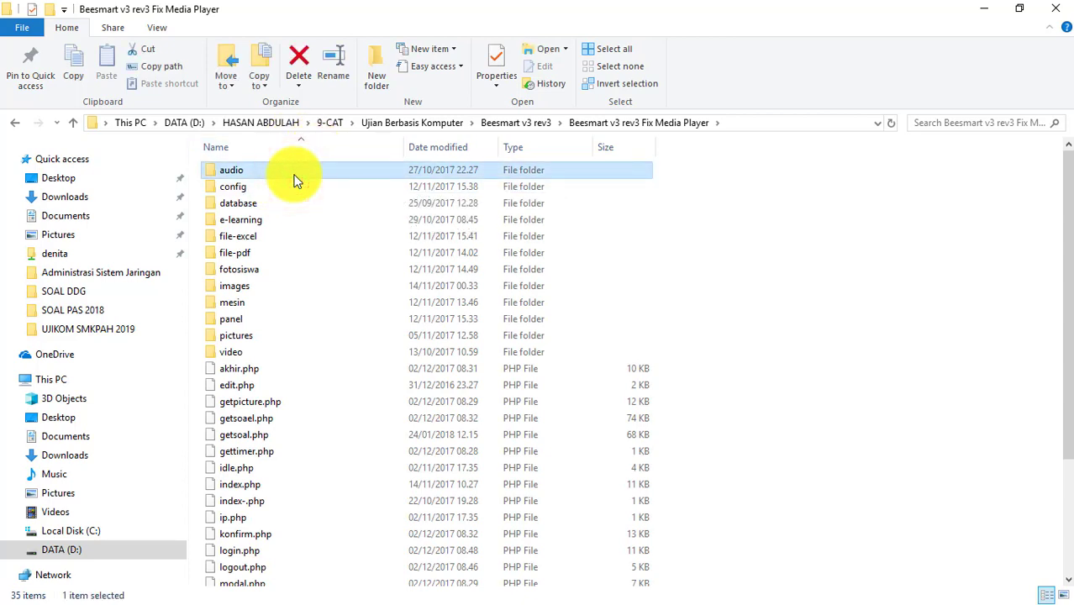
key(ctrl+a)
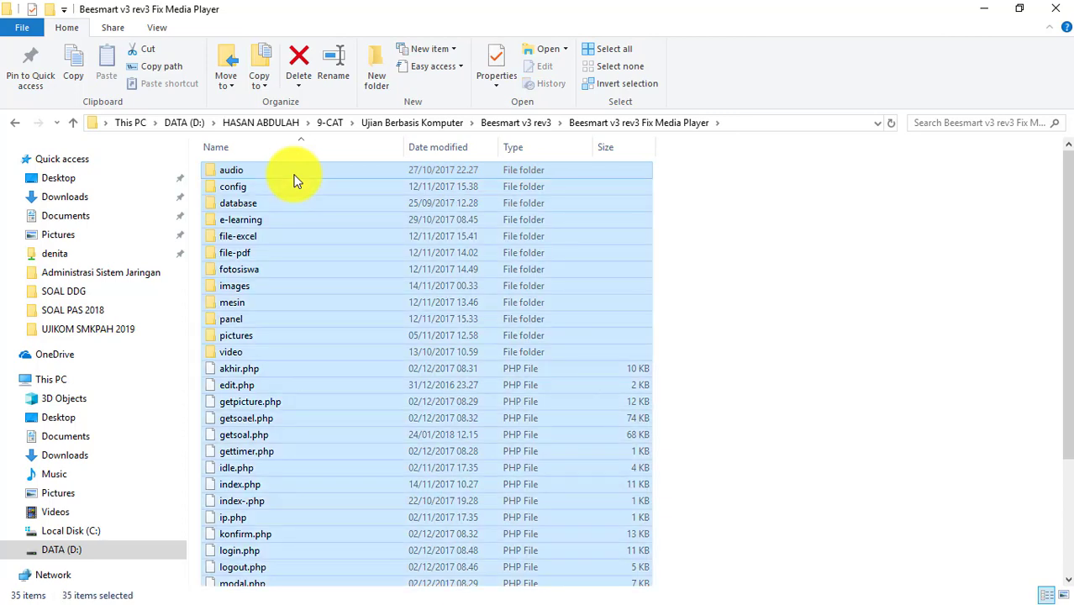
key(ctrl+c)
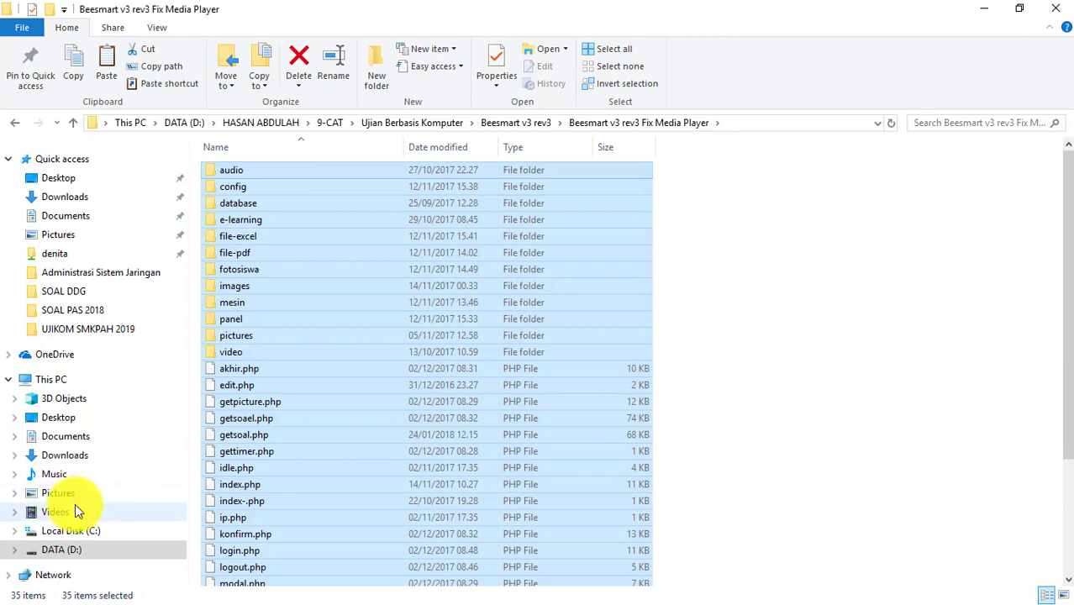
click(73, 536)
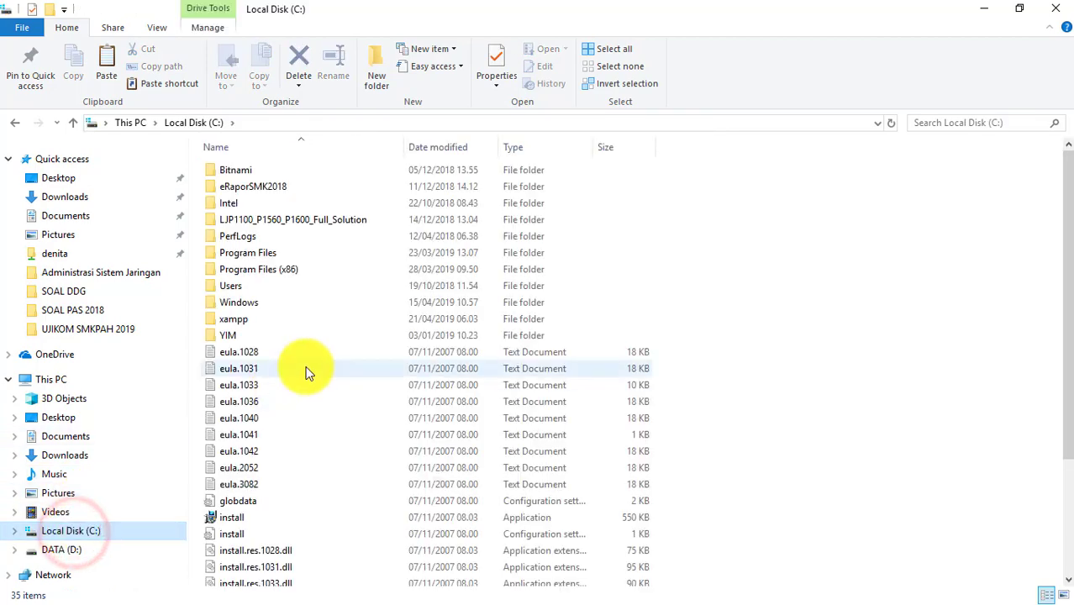
- Go to C:\xampp\htdocs and create a new folder there
double_click(292, 321)
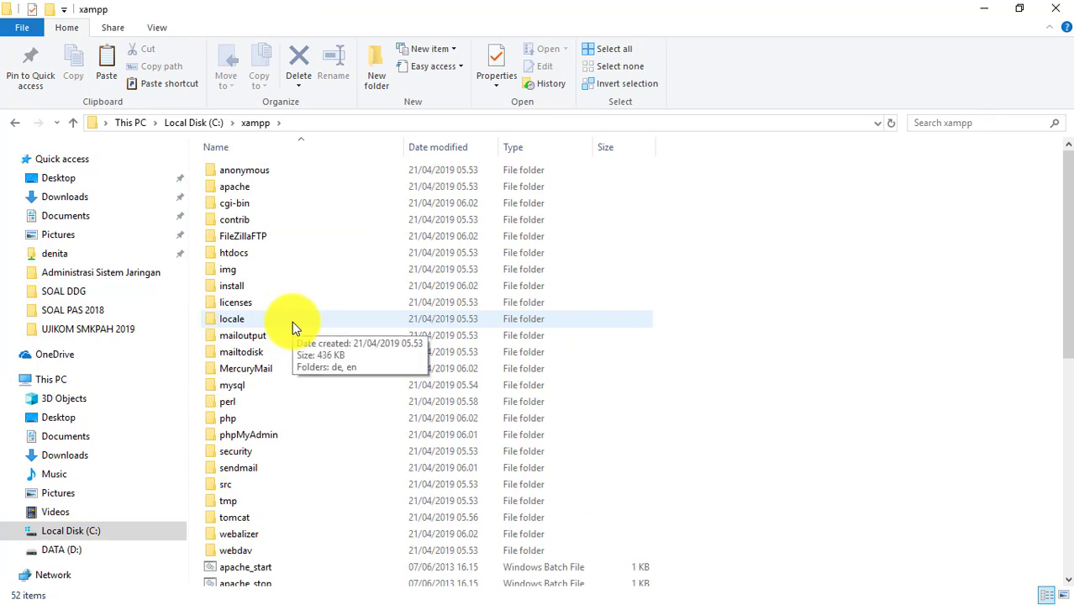
double_click(298, 257)
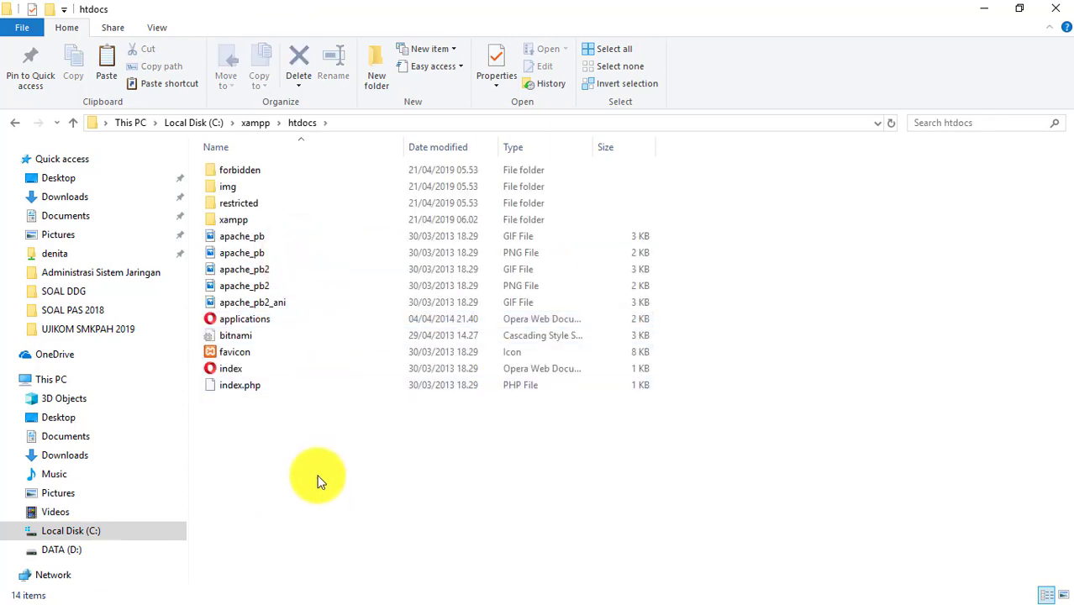
click(317, 478)
right_click(318, 477)
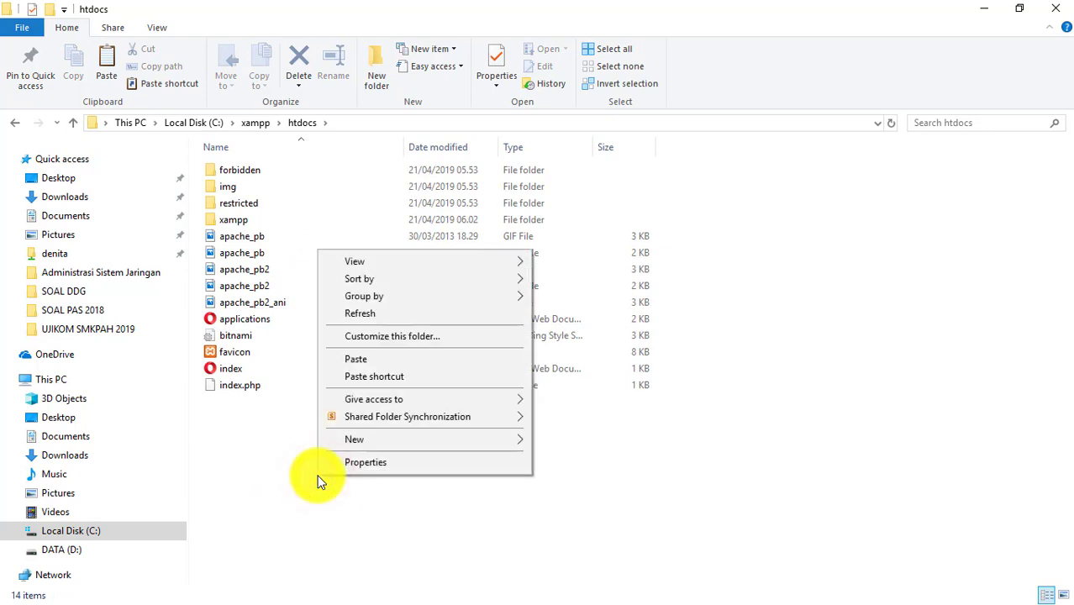
click(469, 438)
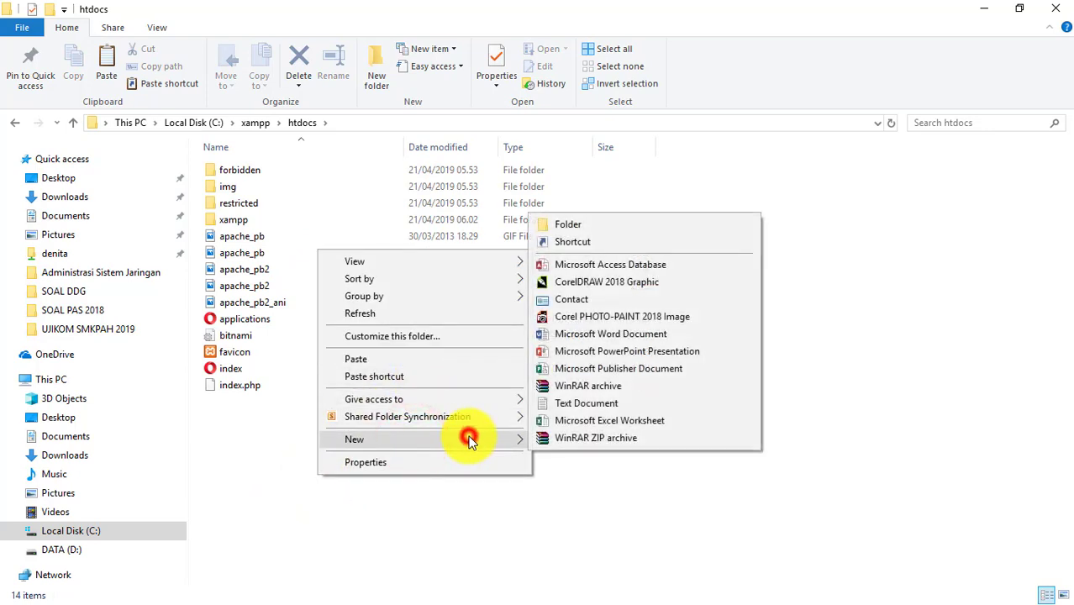
click(579, 227)
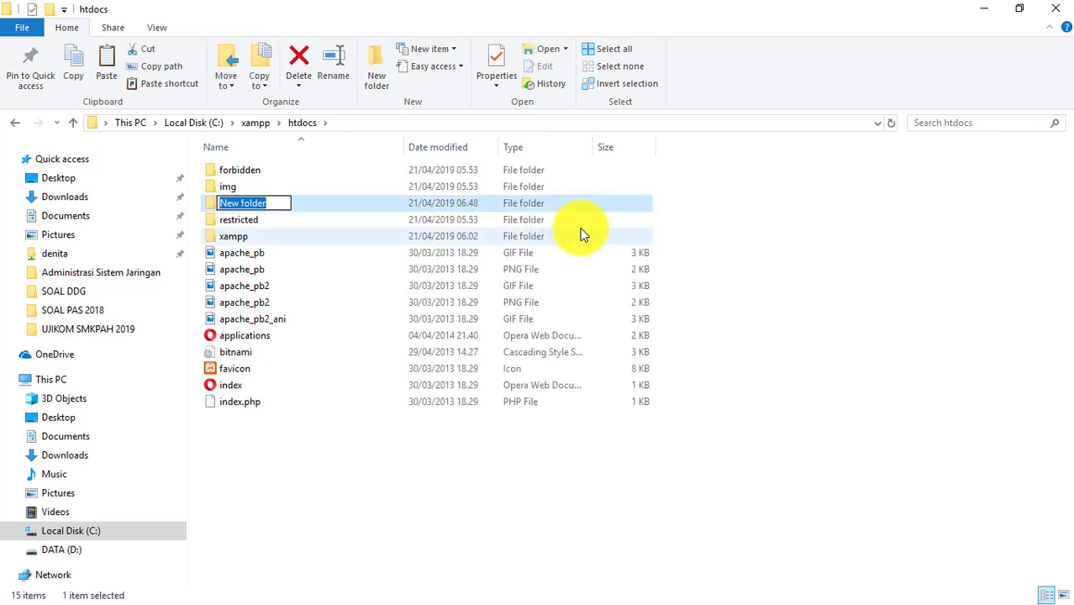
- Name the new folder 'ujian-berbasis-komputer' and open it
text(u)
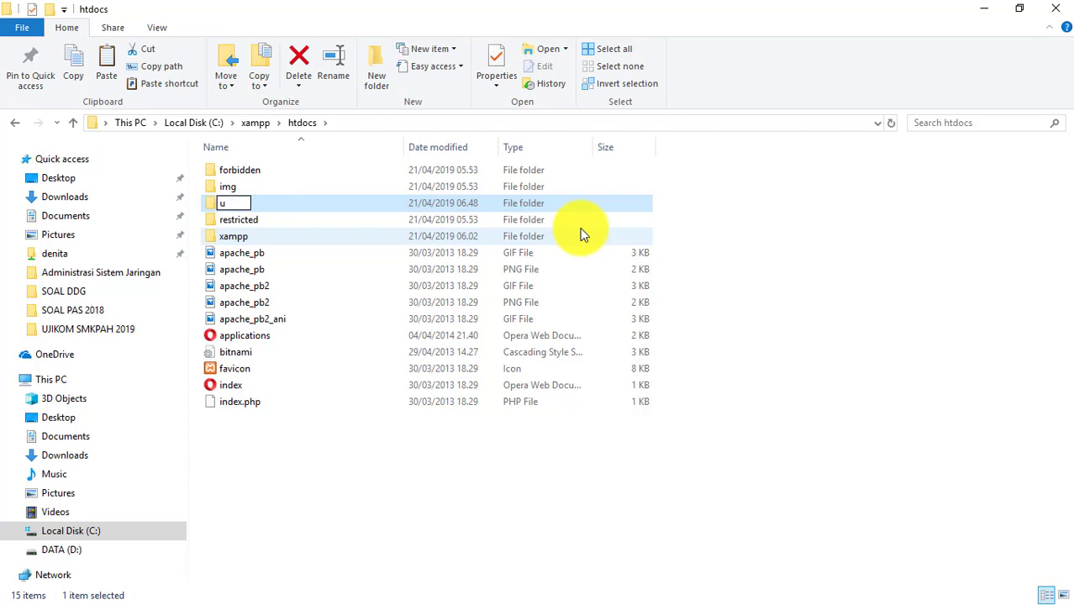
text(bk)
key(BackSpace)
key(BackSpace)
key(BackSpace)
text(ujian)
key(BackSpace)
text(-berbasis)
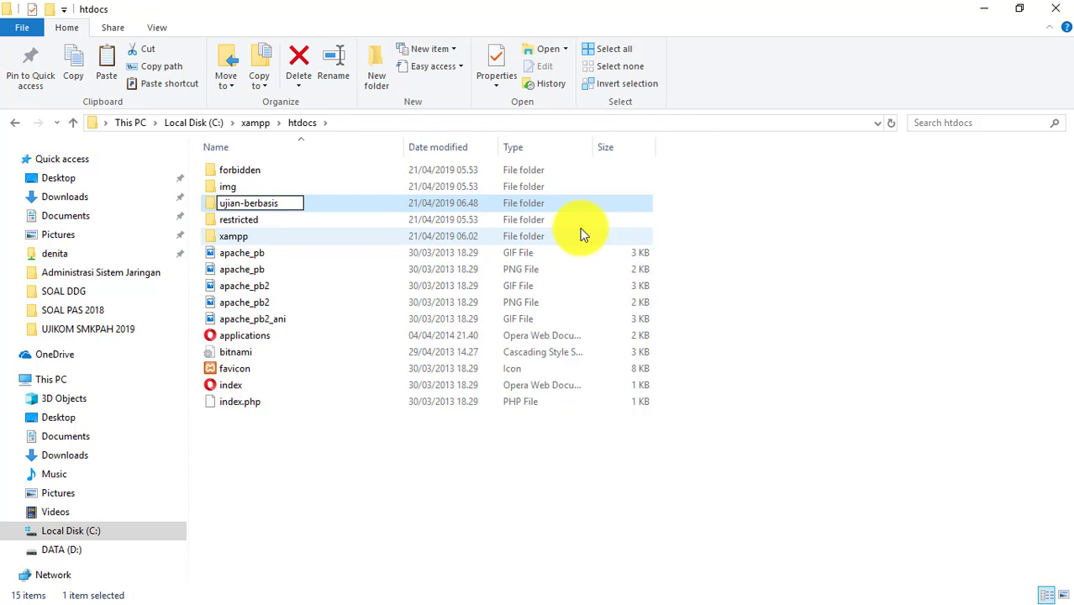
text(-kompu)
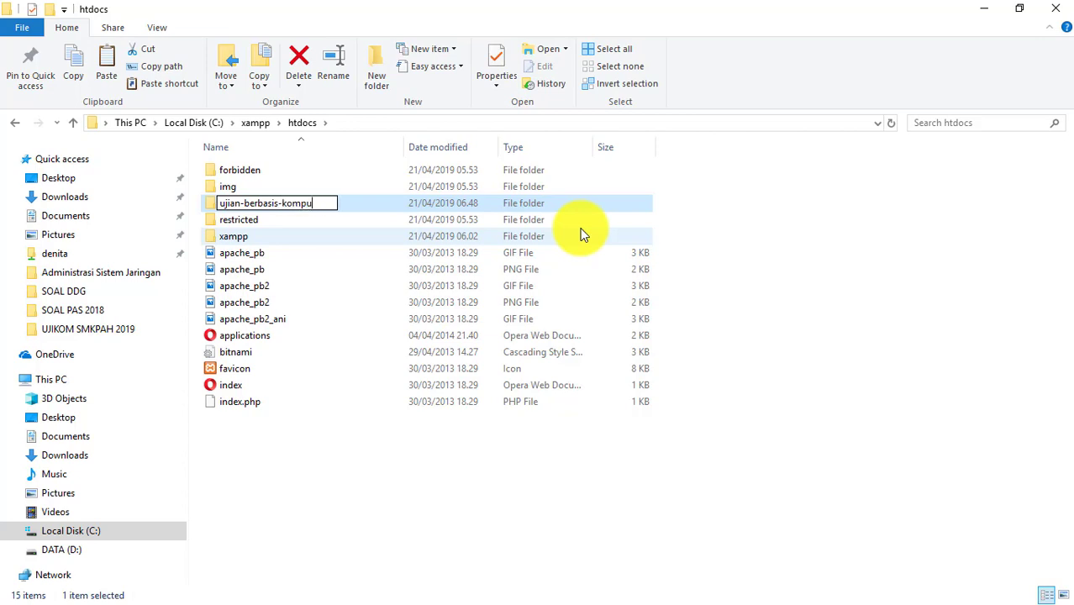
text(ter)
key(Return)
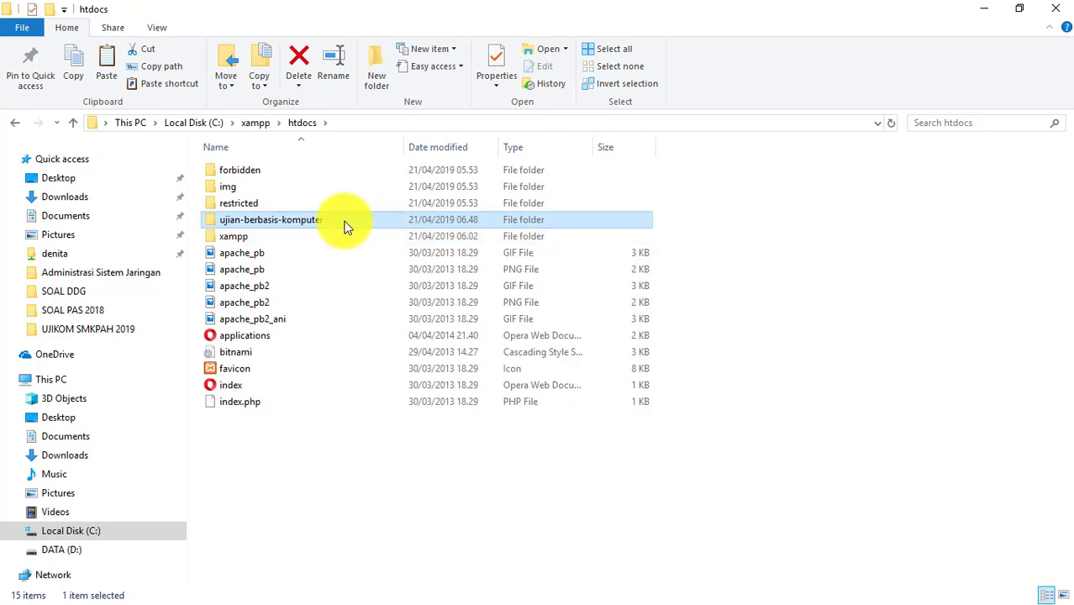
double_click(336, 221)
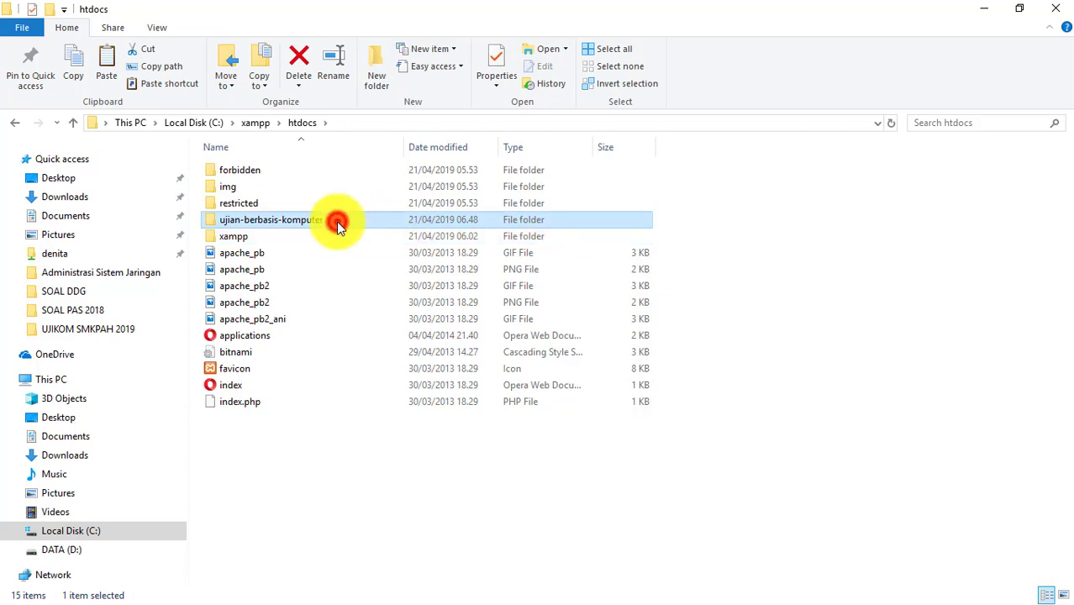
click(285, 373)
- Paste the copied Beesmart files into ujian-berbasis-komputer and select them all once copied
right_click(285, 373)
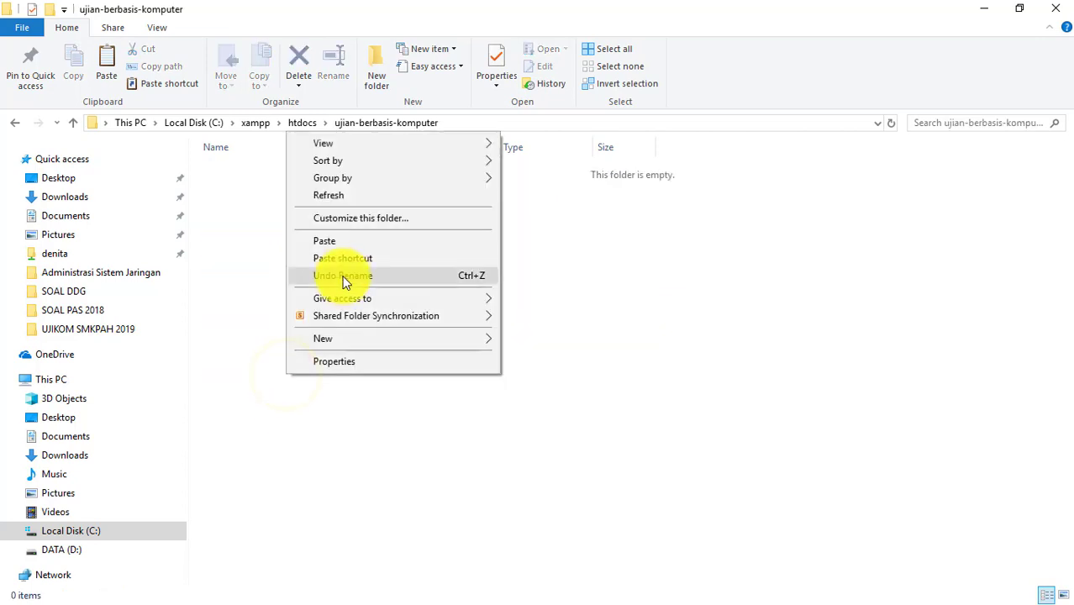
click(342, 243)
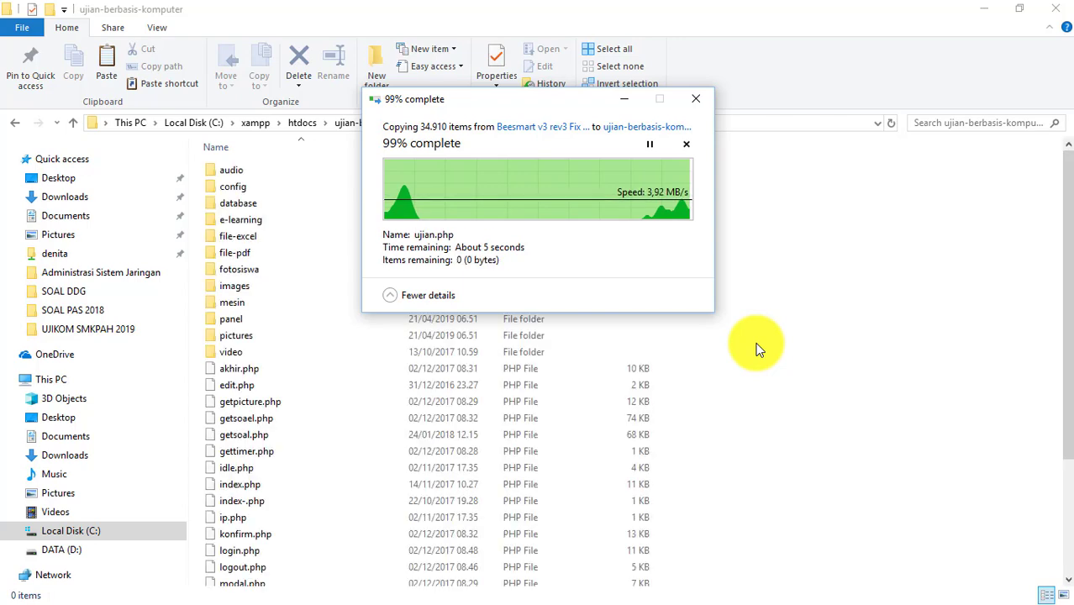
key(ctrl+a)
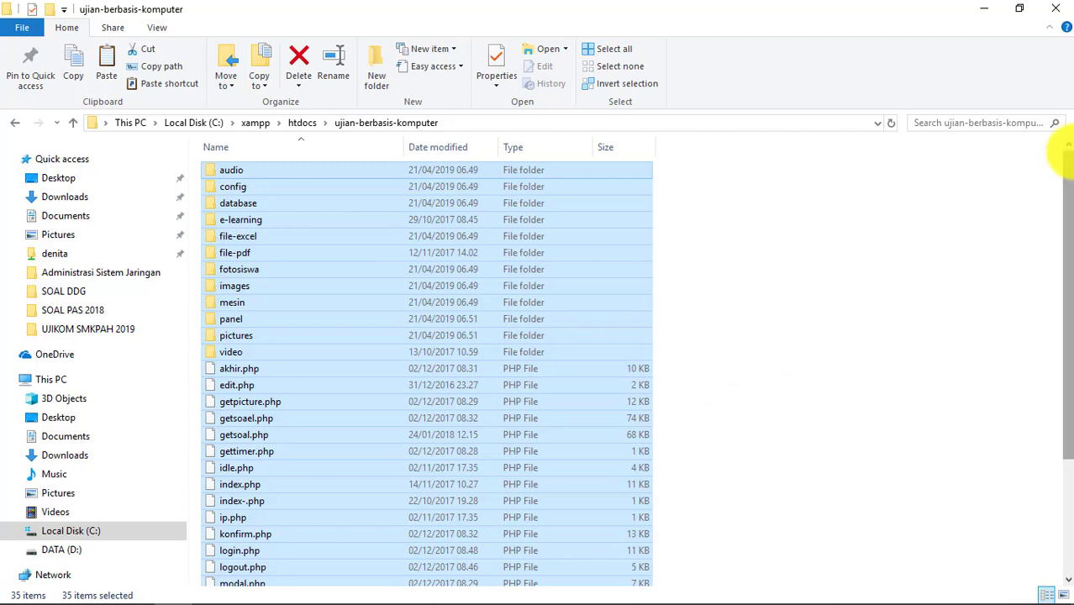
- Close File Explorer and launch XAMPP Control Panel by searching 'xampp' from Start
click(1061, 8)
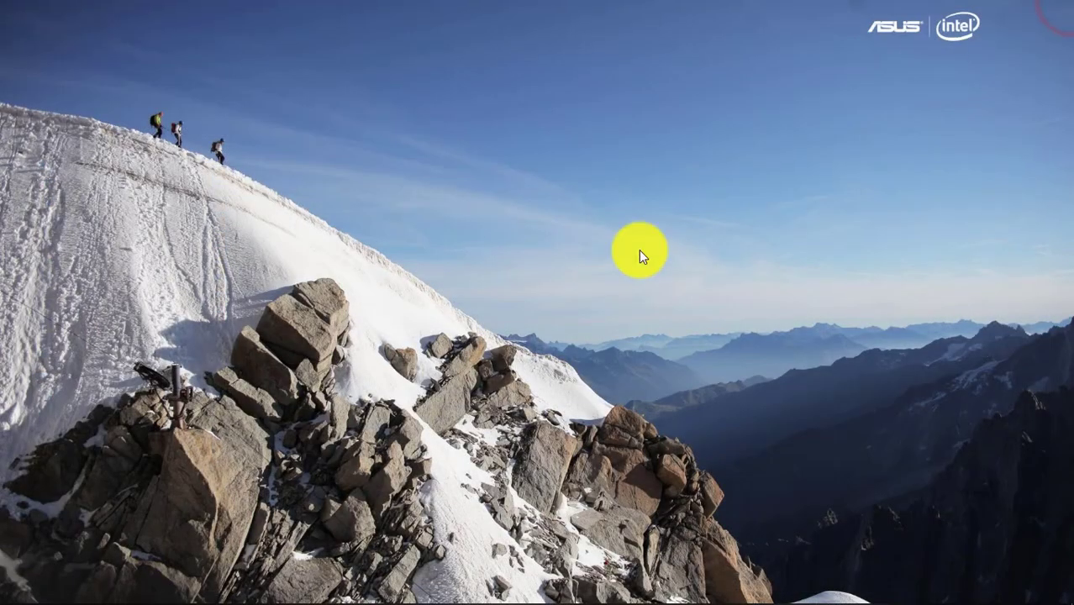
mouse_move(15, 593)
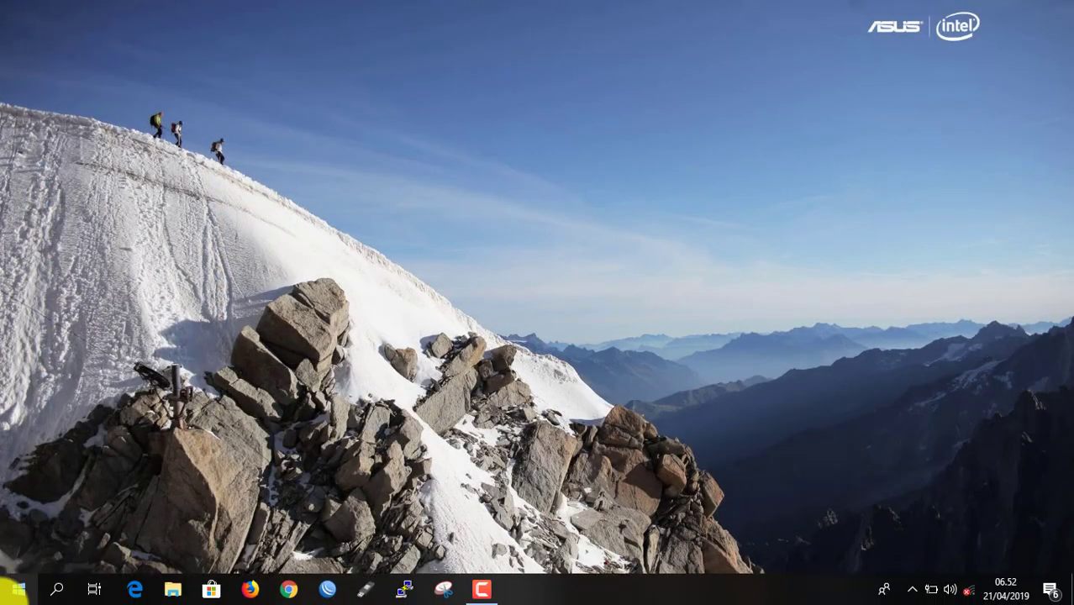
click(914, 590)
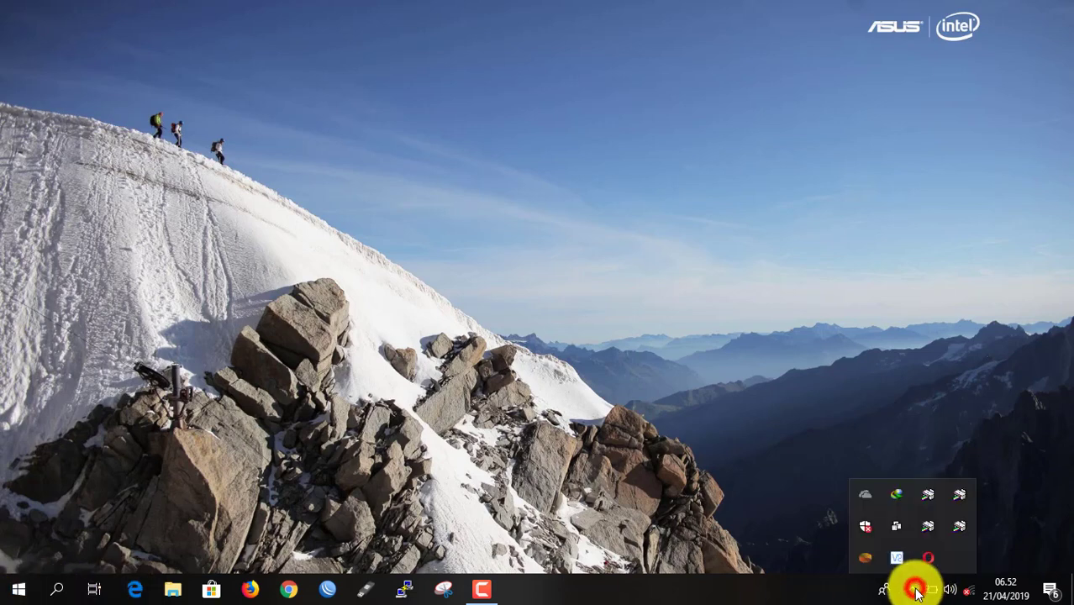
click(694, 487)
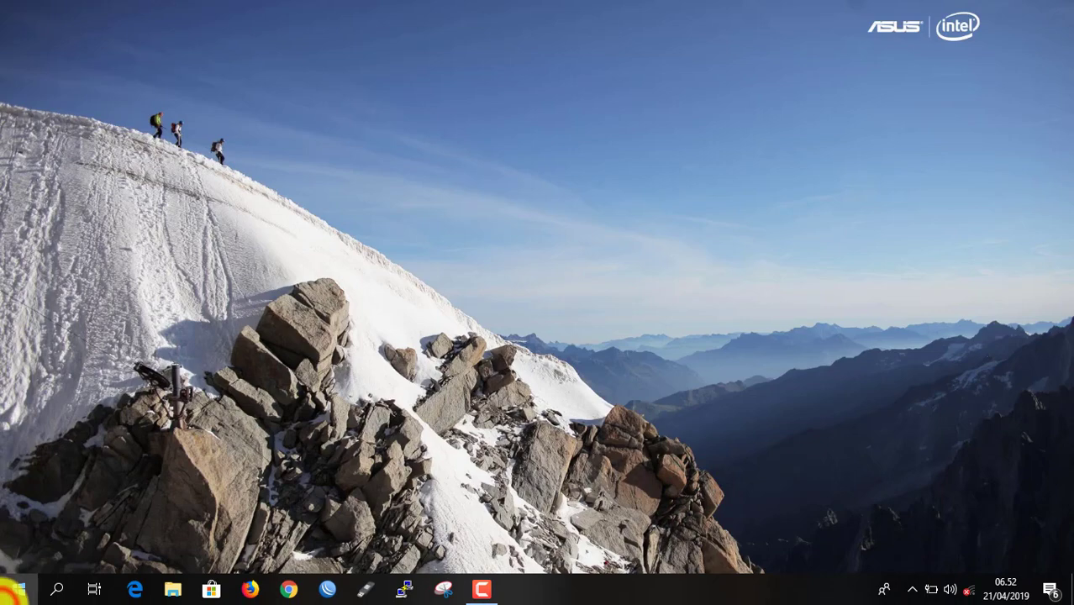
click(17, 591)
text(x)
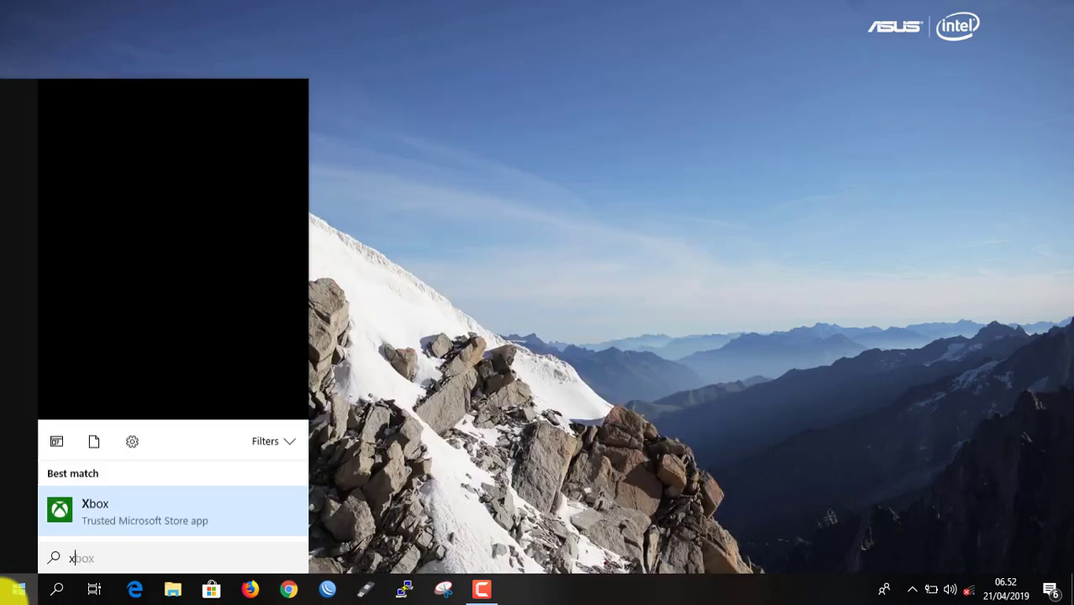
text(ampp)
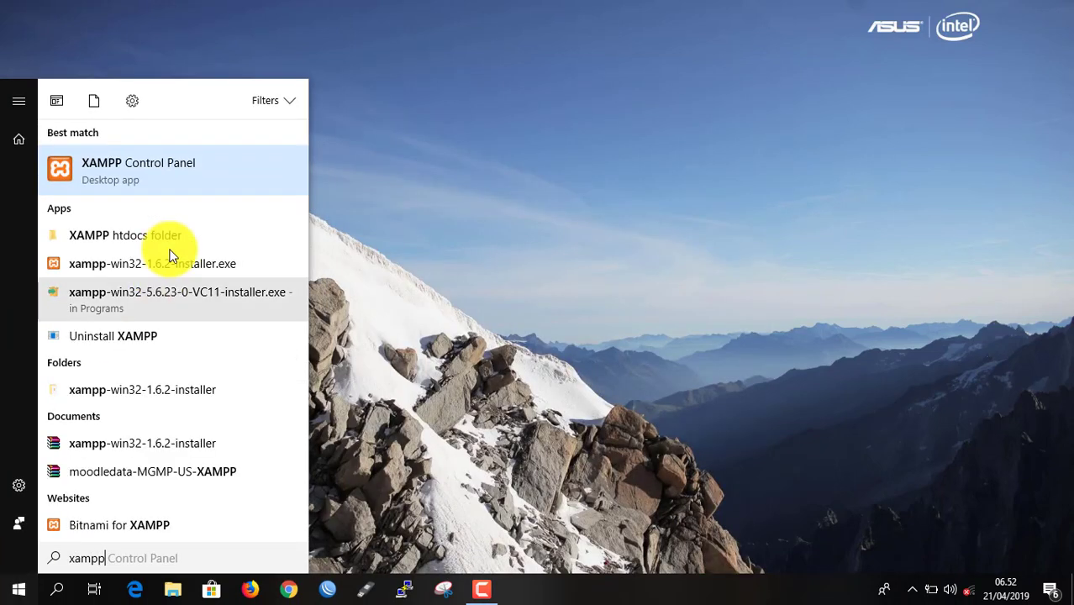
click(140, 171)
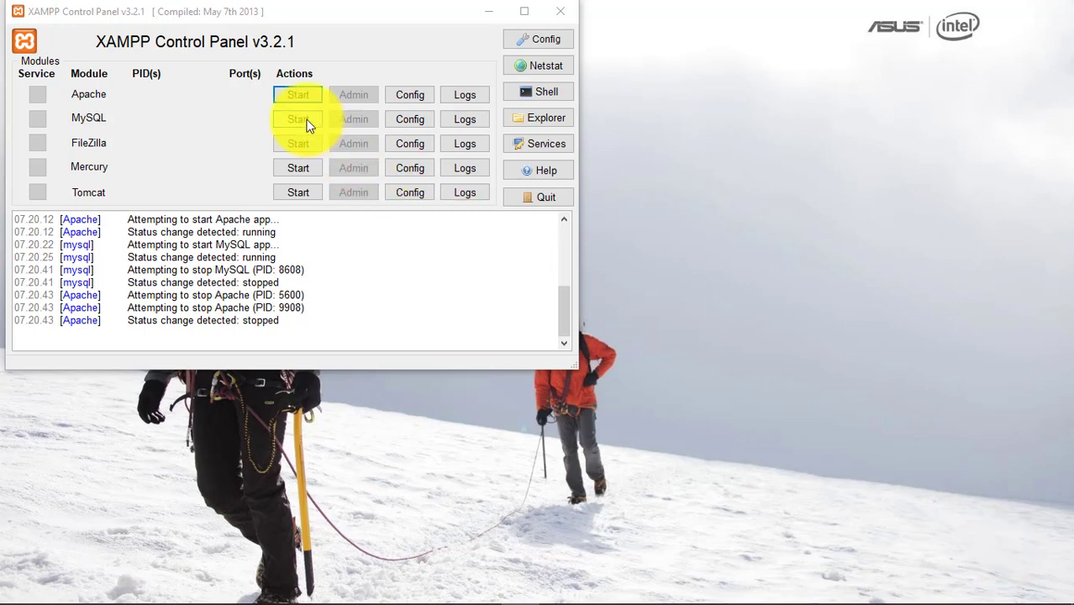
- Start the Apache and MySQL services, then minimize the XAMPP Control Panel
click(294, 97)
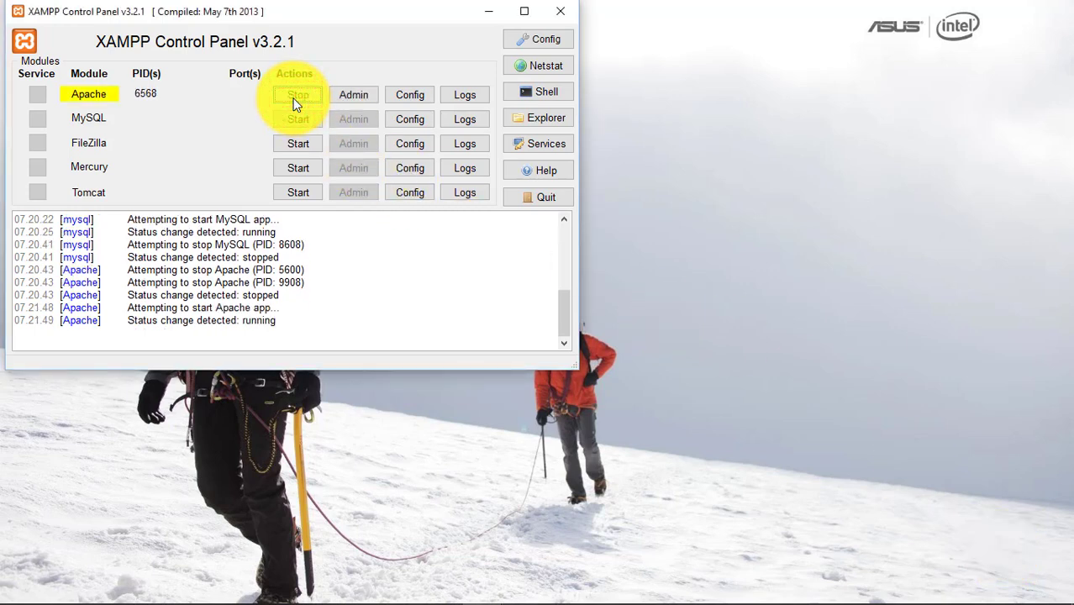
click(304, 120)
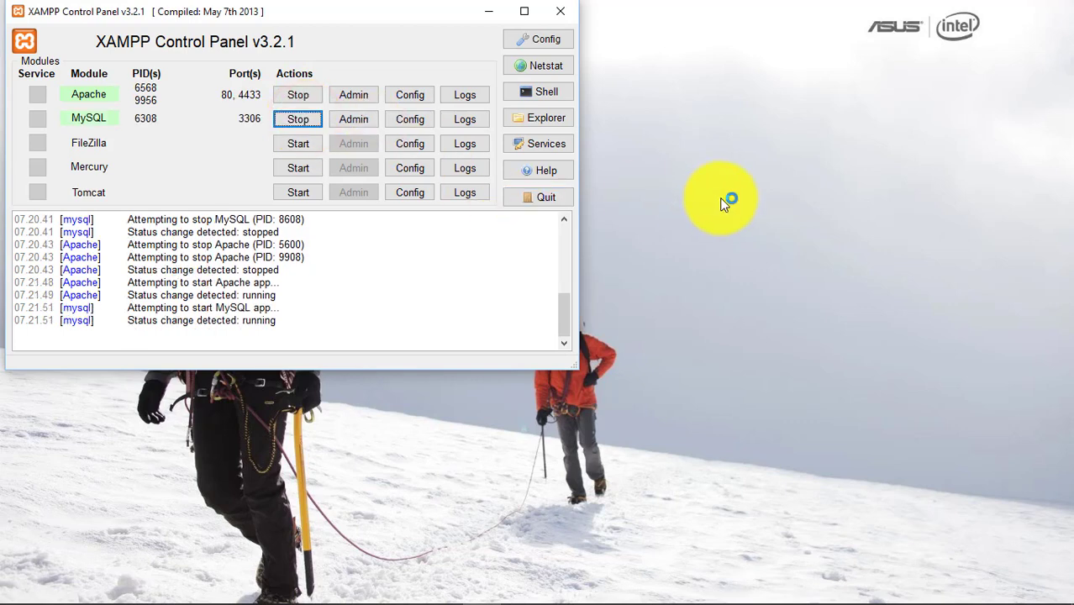
click(485, 15)
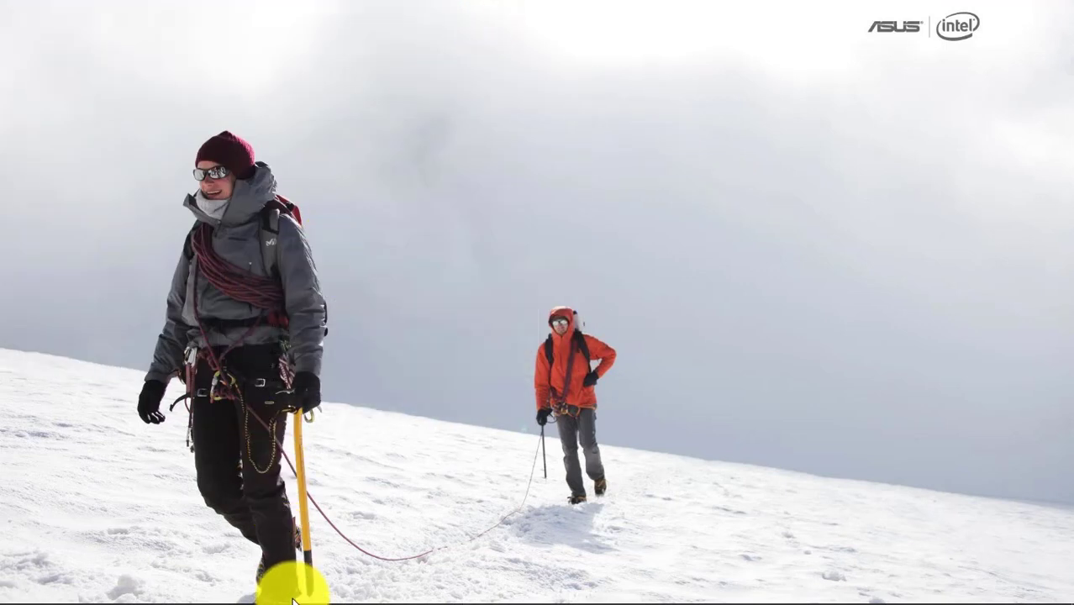
- Launch Chrome and load localhost/ujian-berbasis-komputer
mouse_move(17, 595)
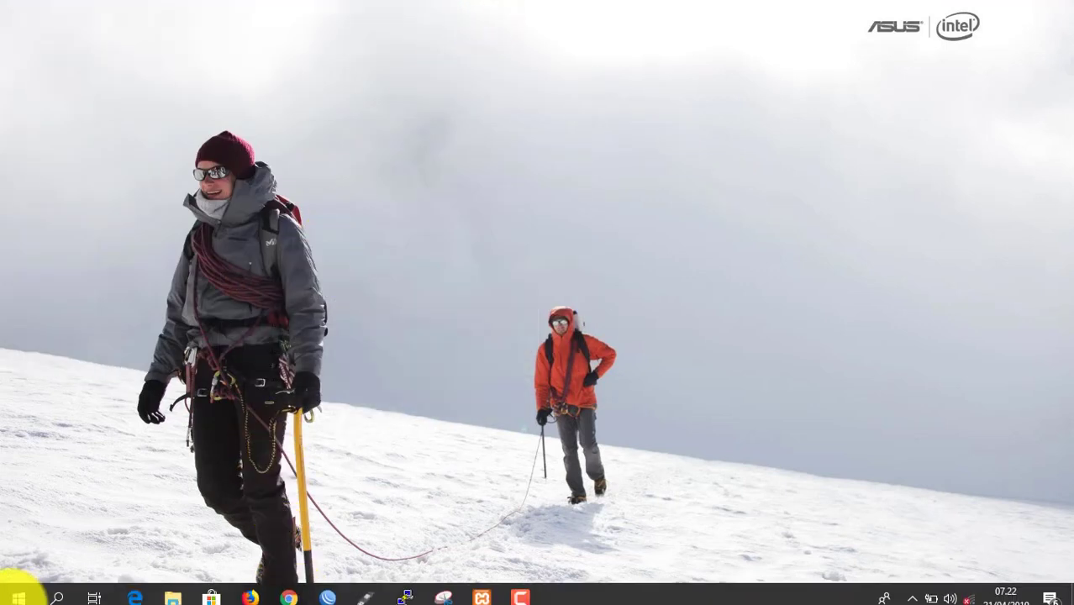
click(288, 587)
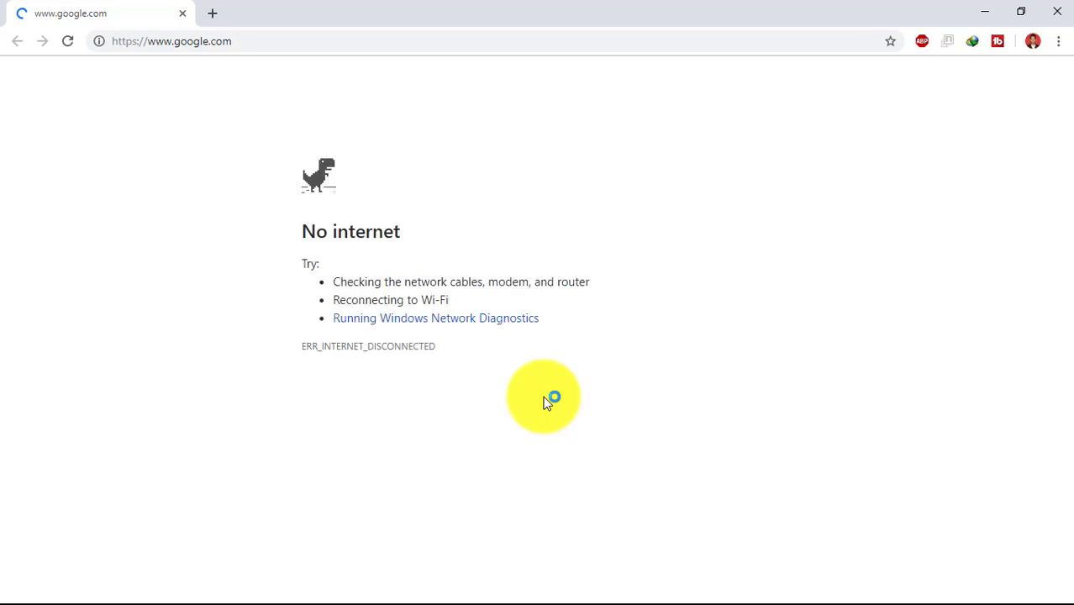
click(265, 42)
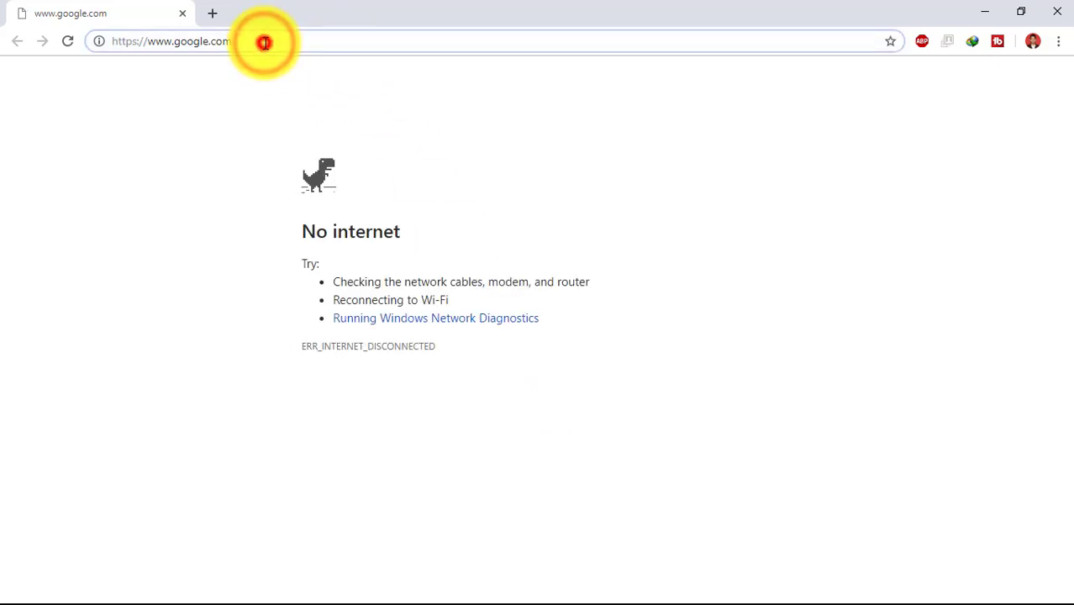
double_click(264, 42)
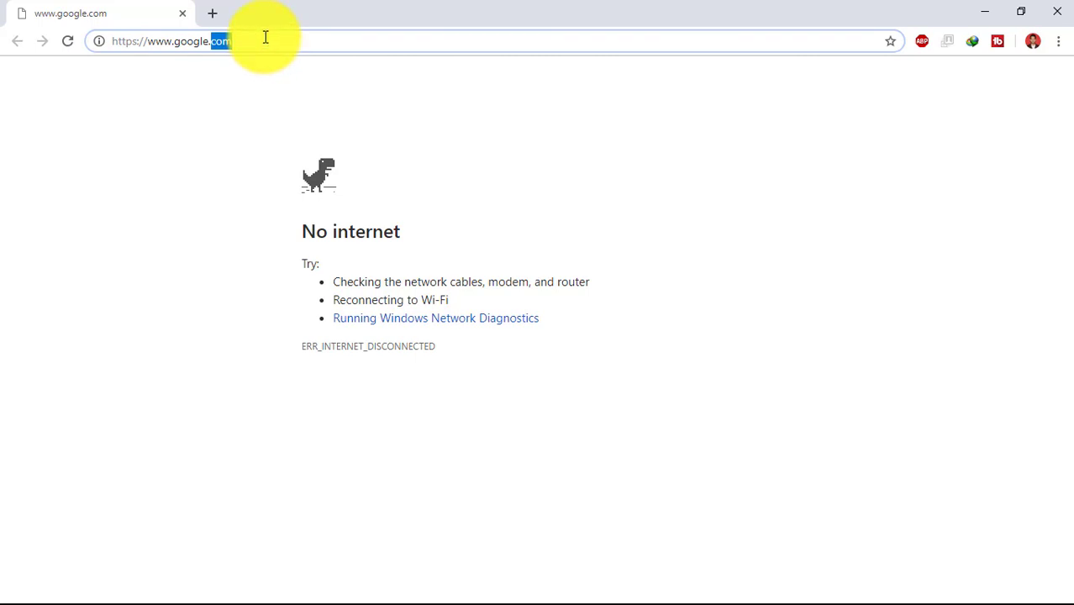
click(265, 37)
text(local)
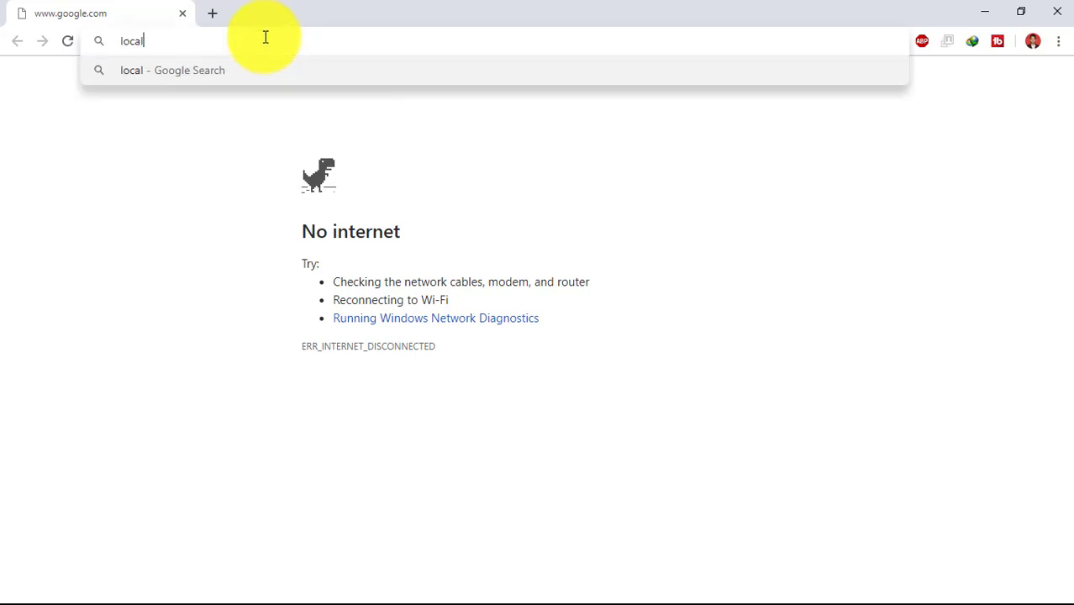
text(host)
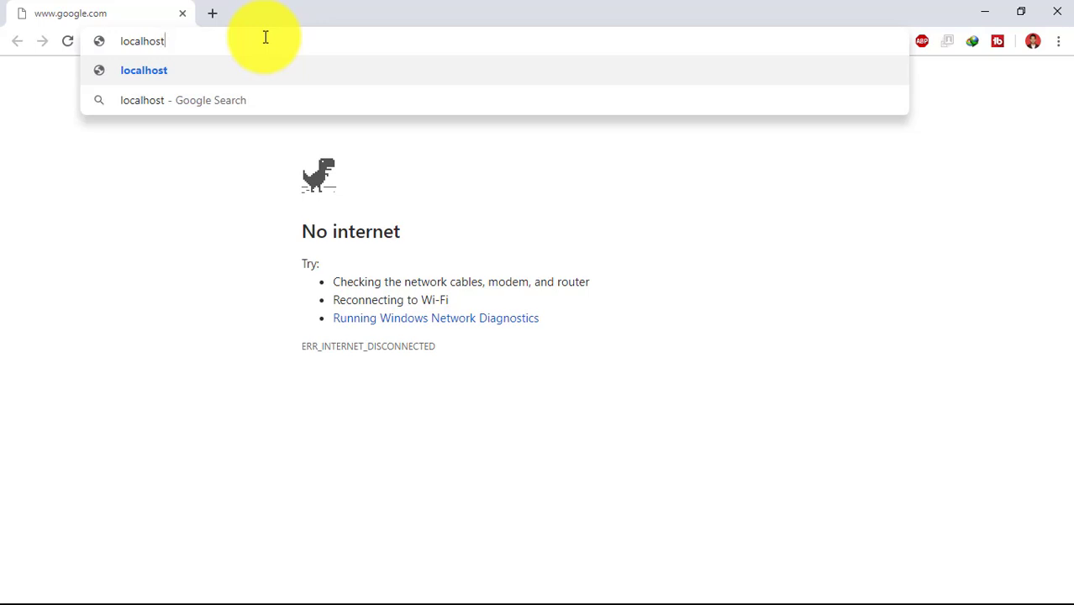
text(/ujia)
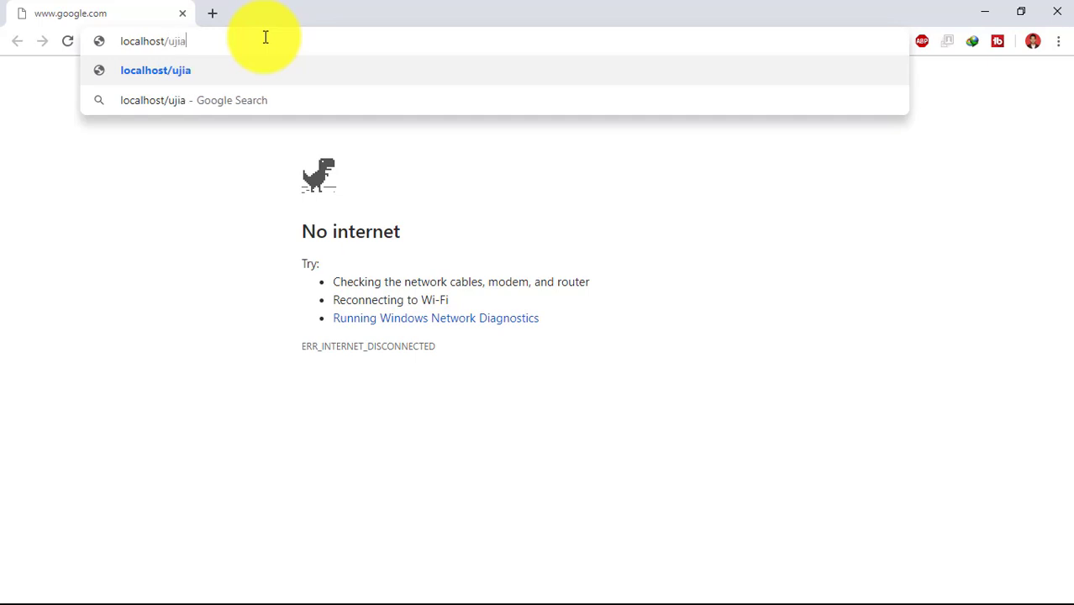
text(n-ber)
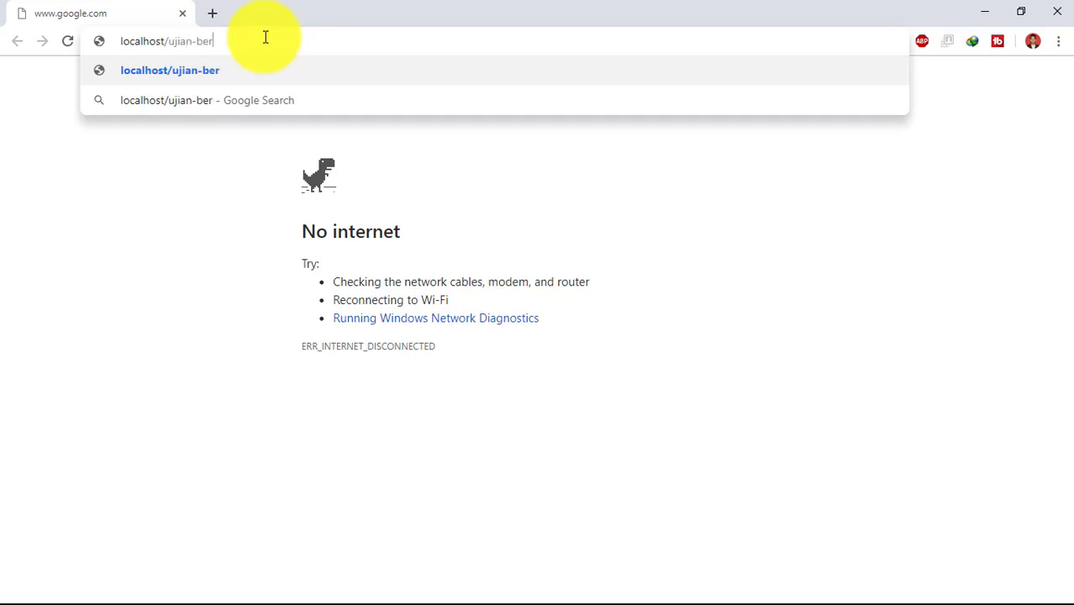
text(basis-)
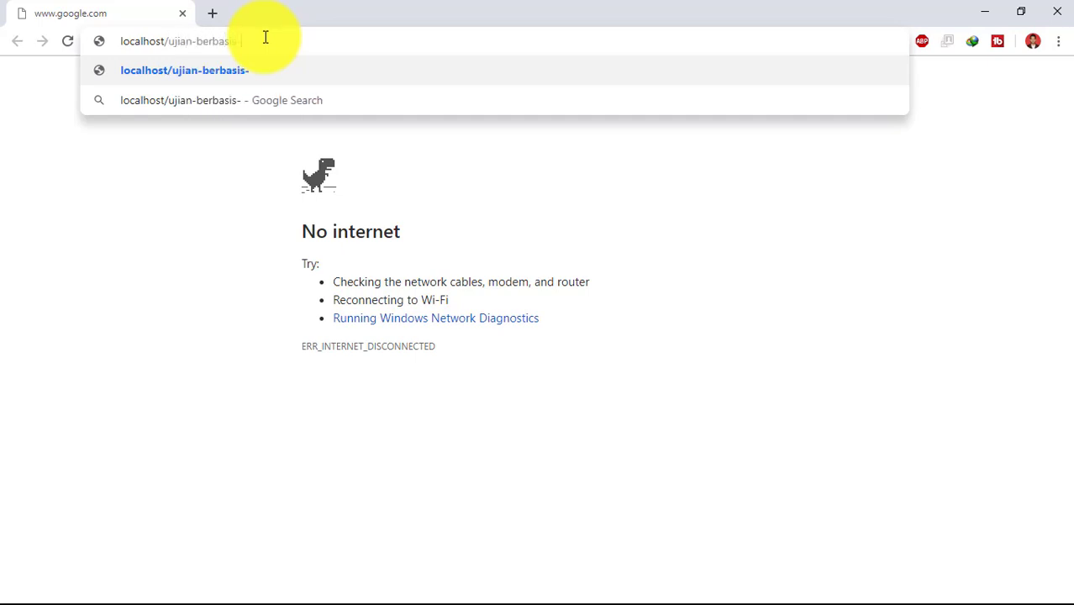
text(komputer)
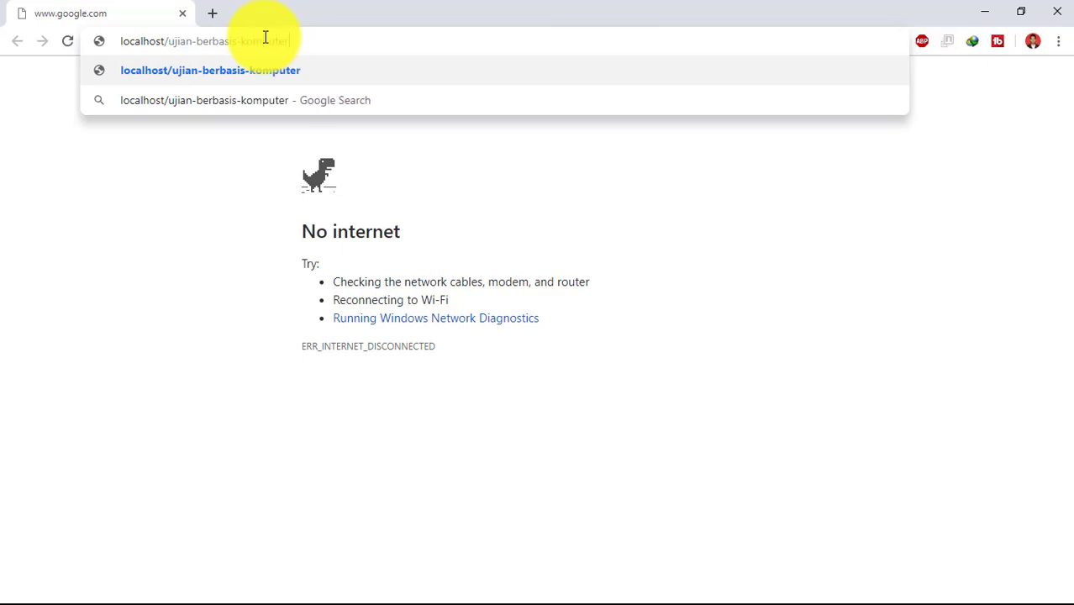
key(Return)
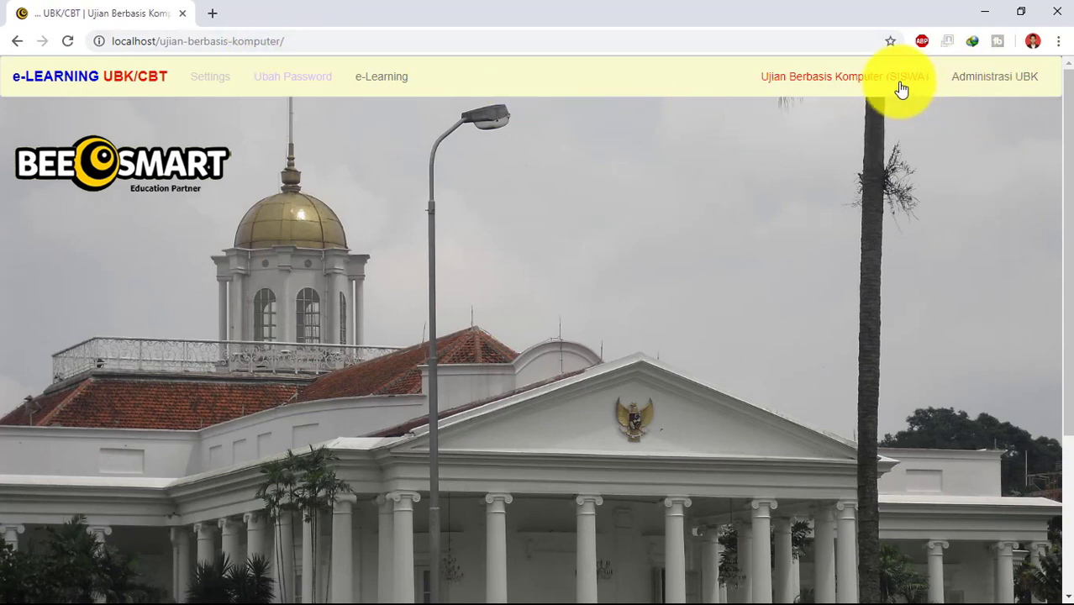
- Open Administrasi UBK and create the missing database with 'Klik Sini Buat DataBase'
click(999, 86)
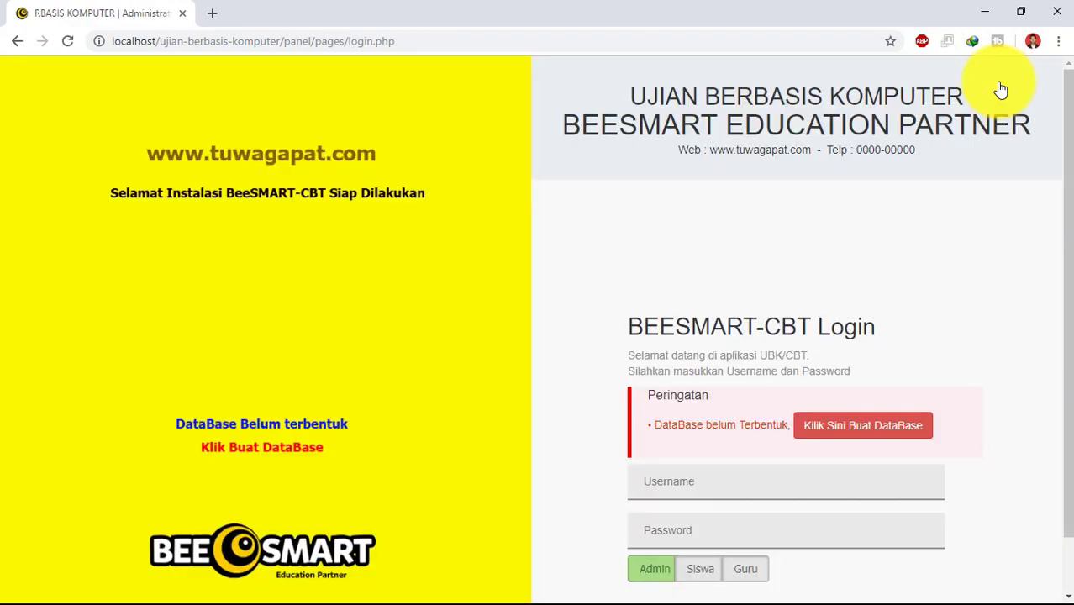
click(878, 431)
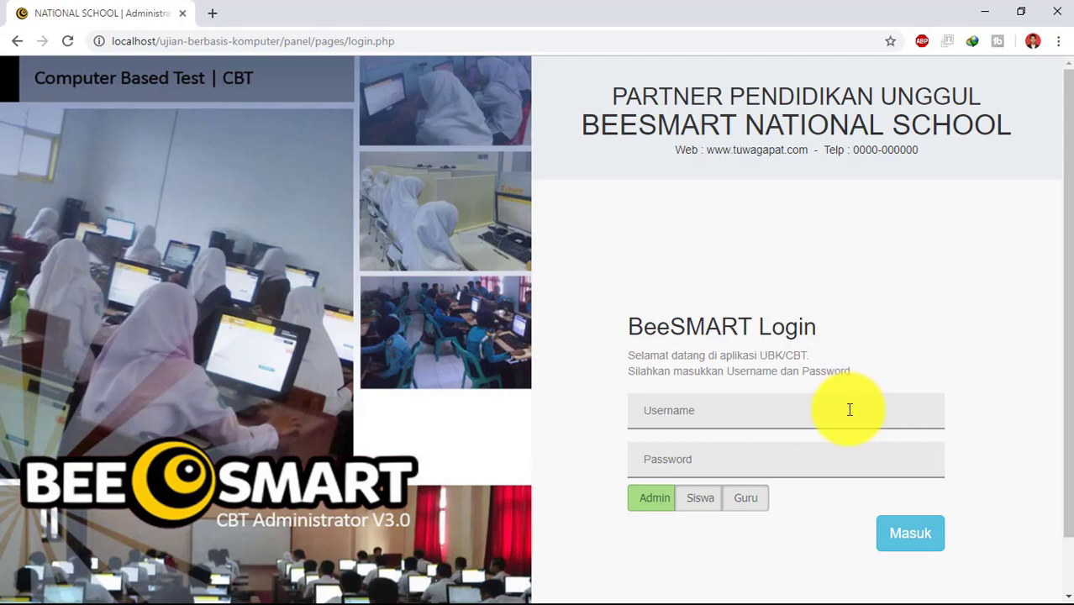
- Enter the administrator username and password and submit the login with the Admin role
click(849, 410)
text(admin)
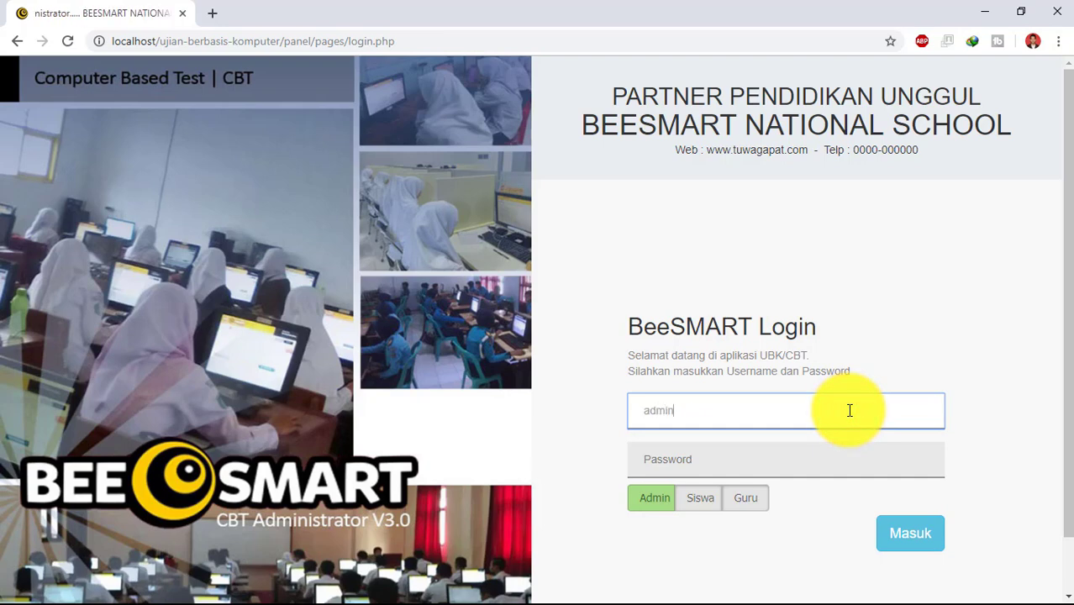
key(Tab)
text(admin)
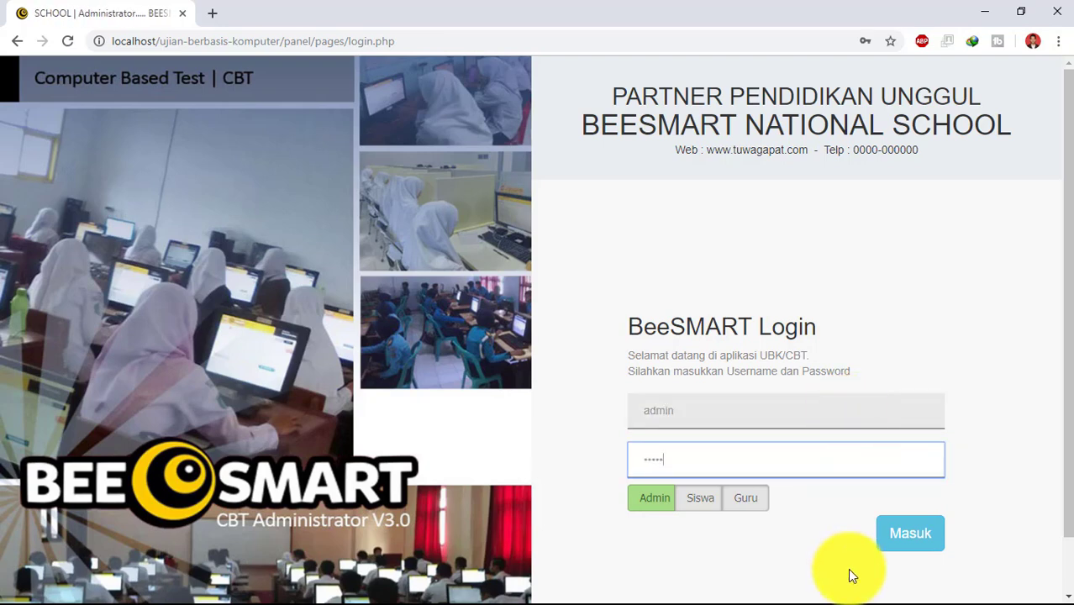
click(896, 536)
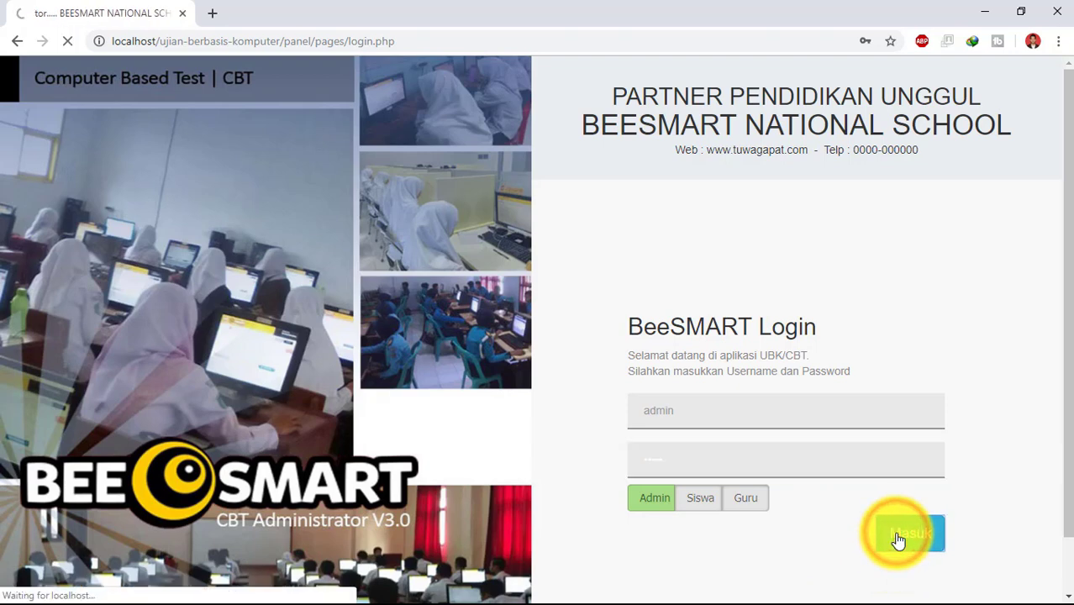